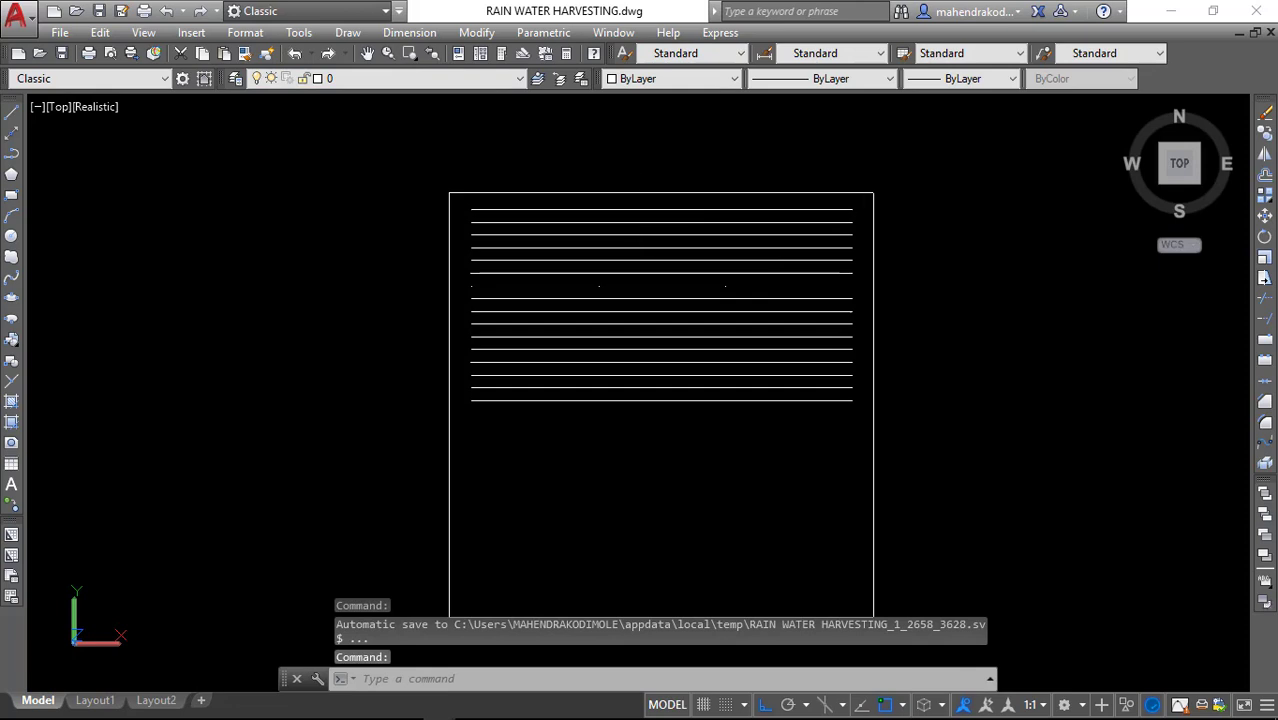
- Check the linetypes assigned to the first four horizontal lines inside the square, one line at a time
{"action": "left_click", "coordinate": [644, 210]}
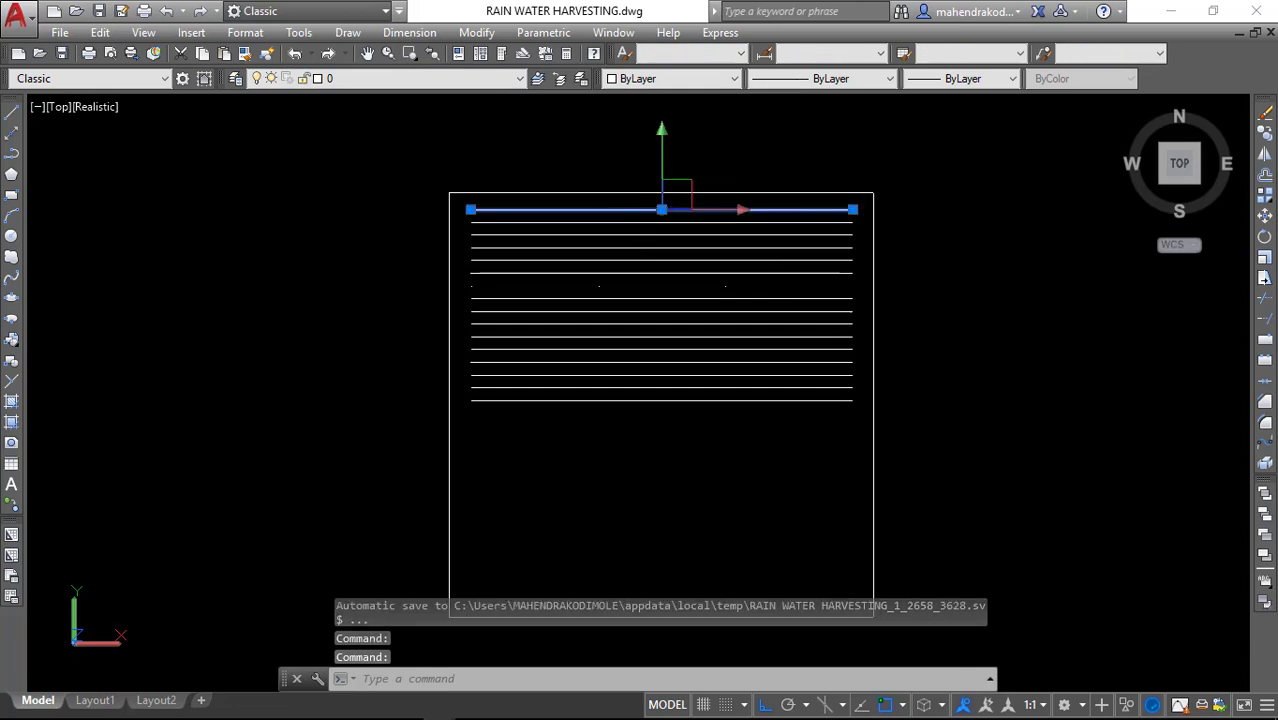
{"action": "key", "text": "Escape"}
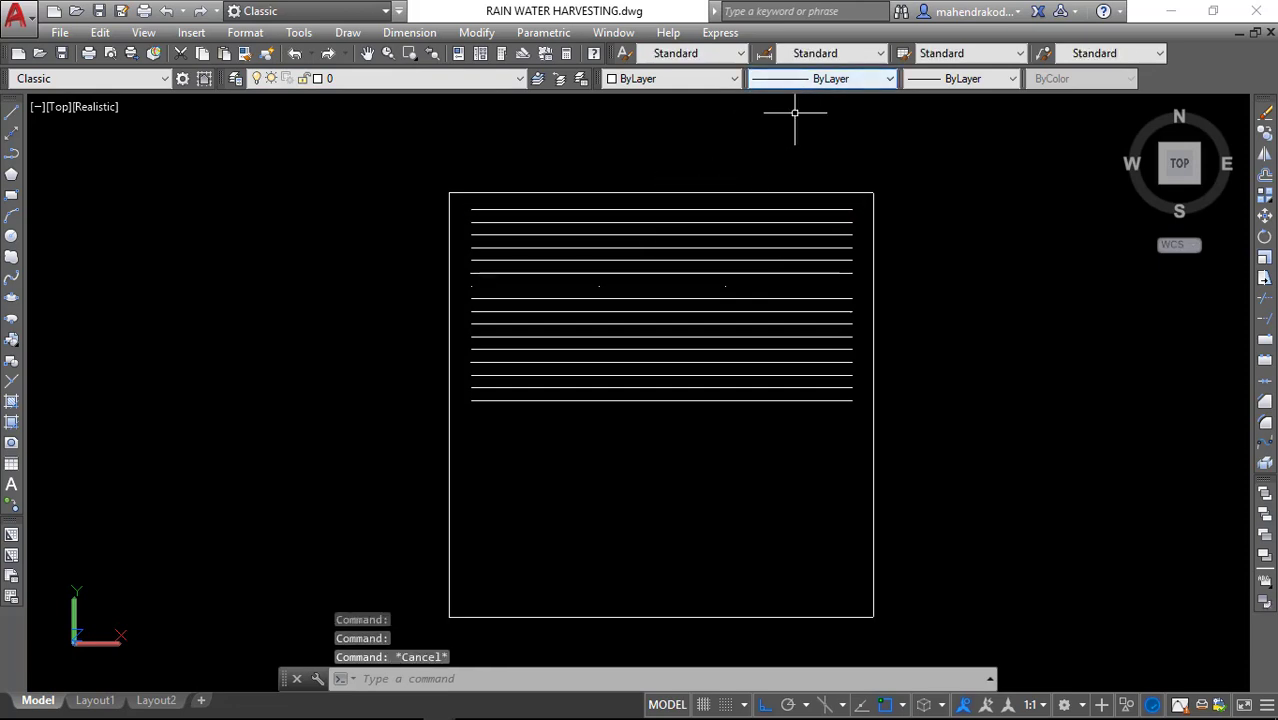
{"action": "left_click", "coordinate": [767, 221]}
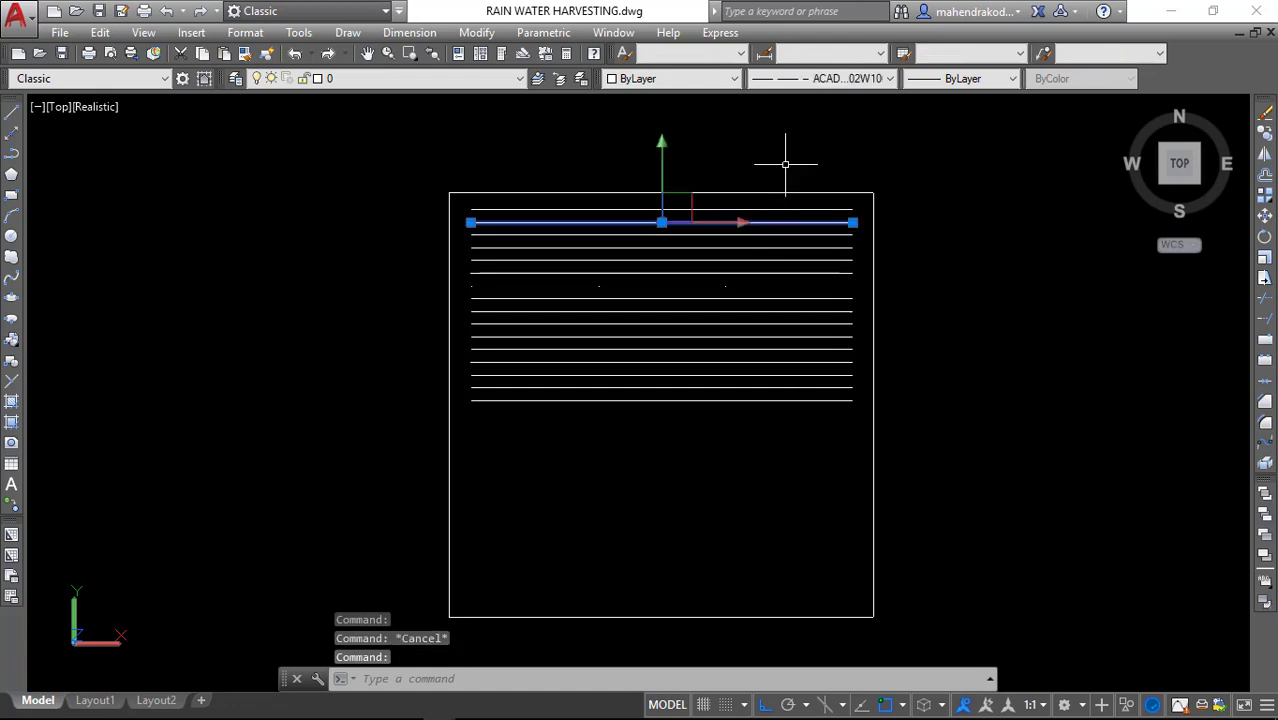
{"action": "left_click", "coordinate": [810, 78]}
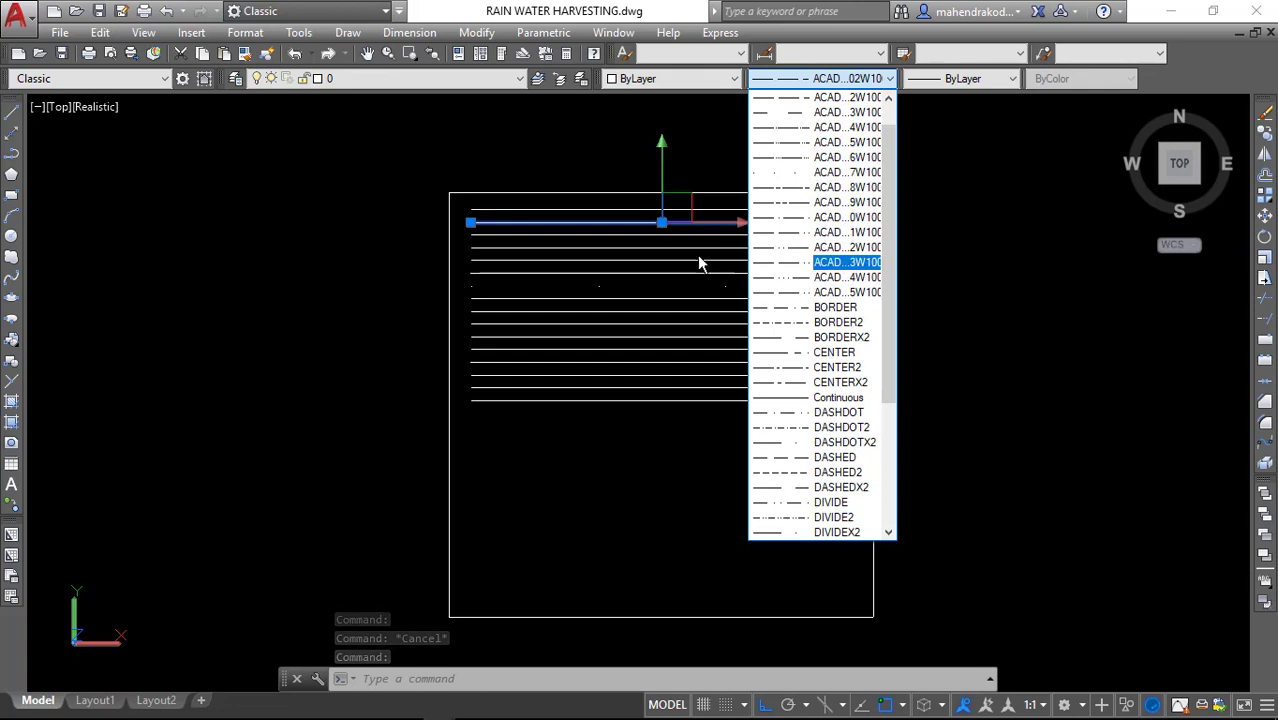
{"action": "left_click", "coordinate": [622, 246]}
{"action": "key", "text": "Escape"}
{"action": "left_click", "coordinate": [622, 234]}
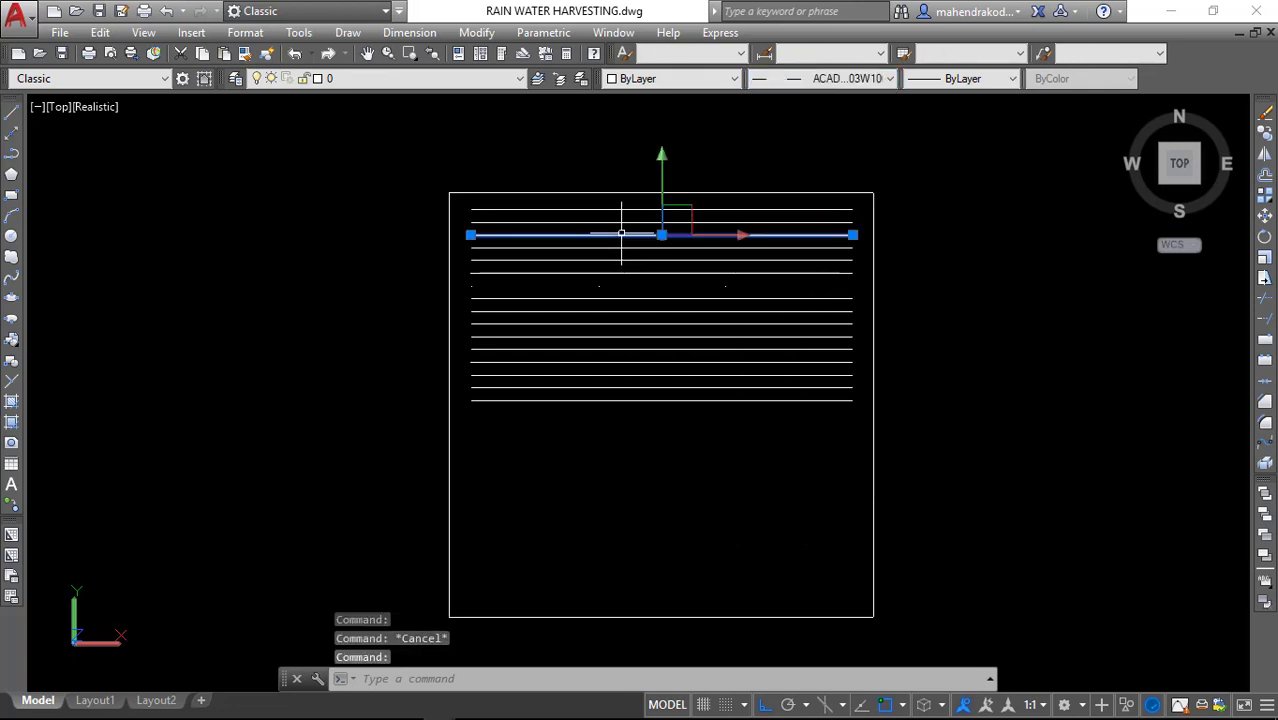
{"action": "left_click", "coordinate": [830, 78]}
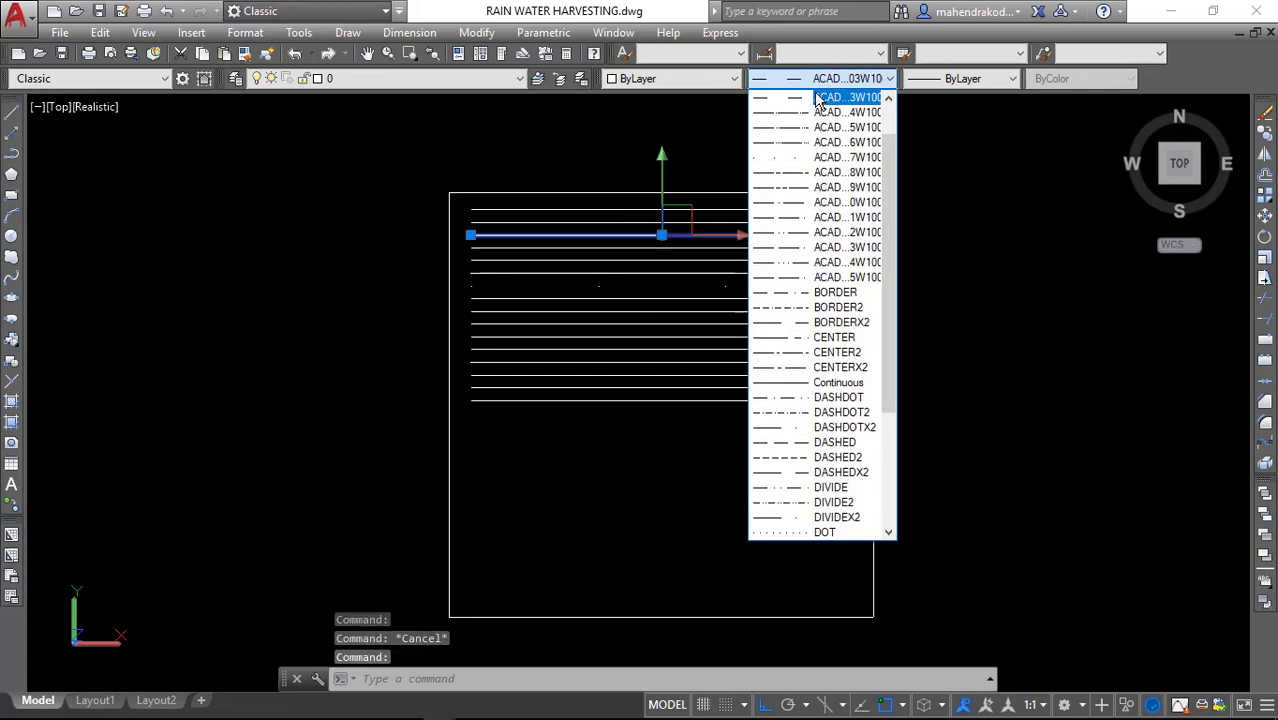
{"action": "left_click", "coordinate": [653, 251]}
{"action": "key", "text": "Escape"}
{"action": "left_click", "coordinate": [650, 248]}
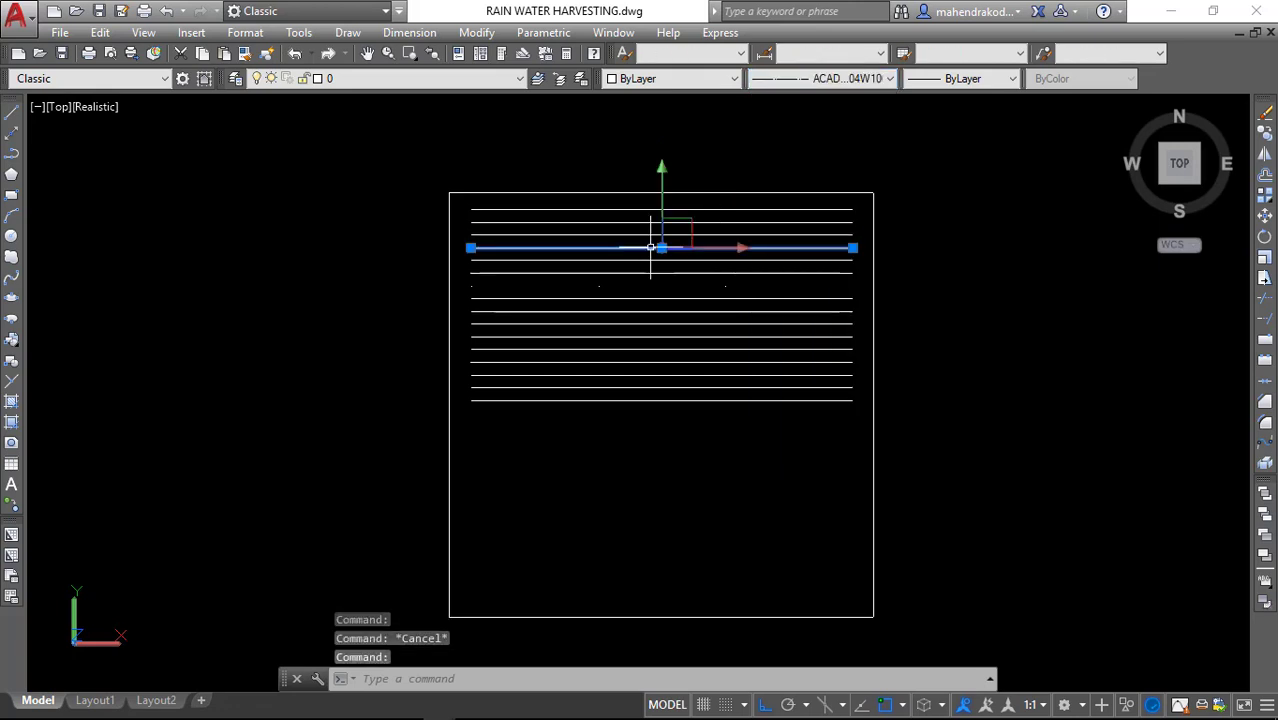
{"action": "key", "text": "Escape"}
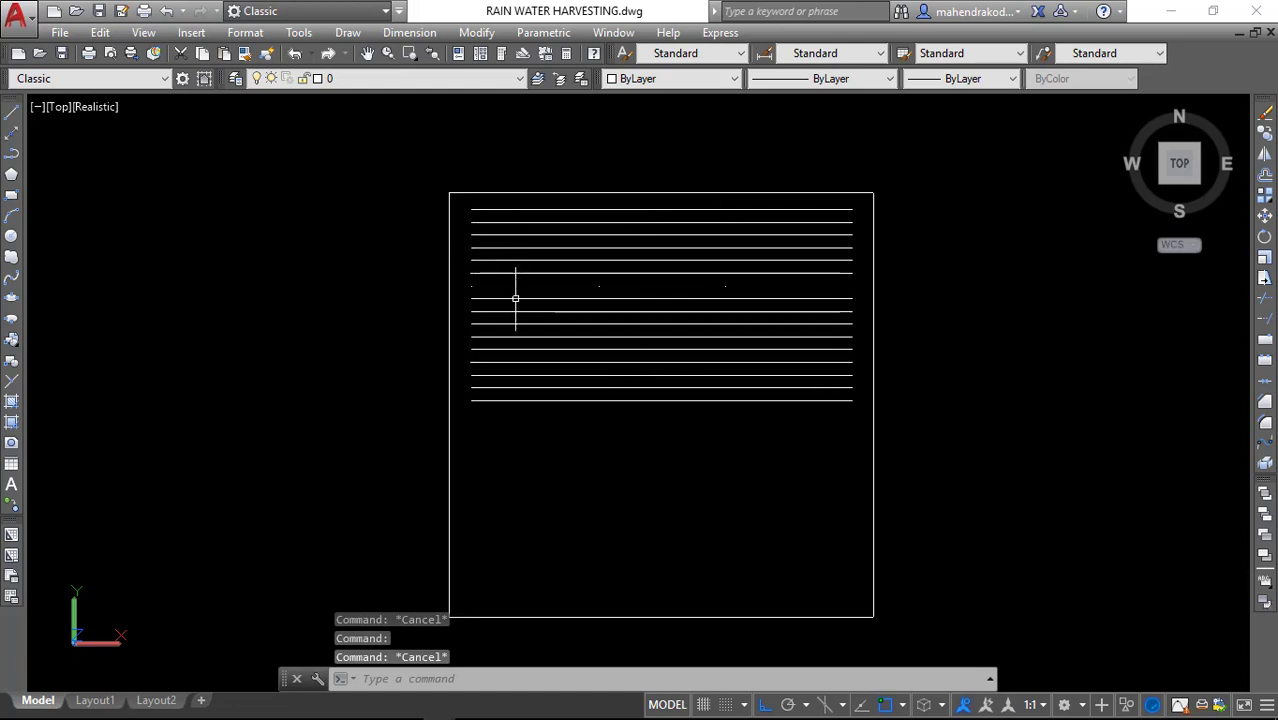
- Check the linetype assigned to the sparse dotted line between the sixth and seventh solid lines
{"action": "left_click", "coordinate": [587, 500]}
{"action": "left_click", "coordinate": [568, 475]}
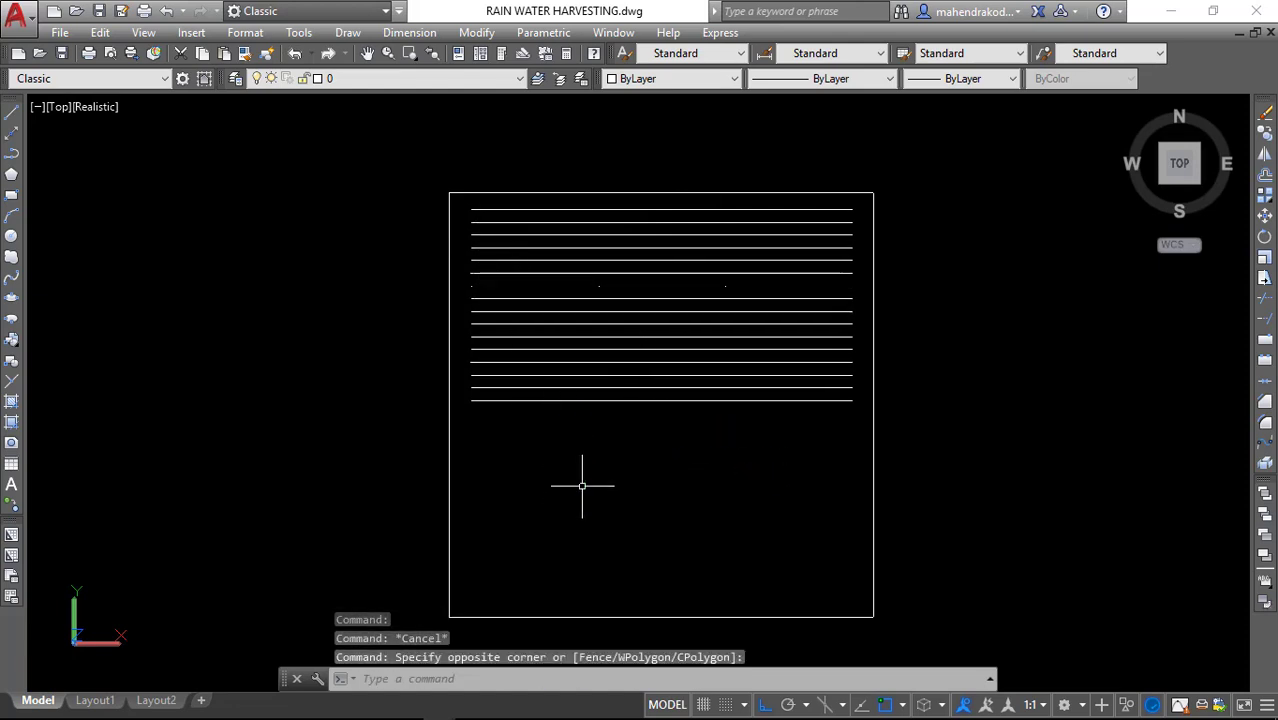
{"action": "mouse_move", "coordinate": [608, 359]}
{"action": "middle_mouse_down"}
{"action": "mouse_move", "coordinate": [500, 353]}
{"action": "mouse_move", "coordinate": [571, 351]}
{"action": "mouse_move", "coordinate": [553, 368]}
{"action": "middle_mouse_up"}
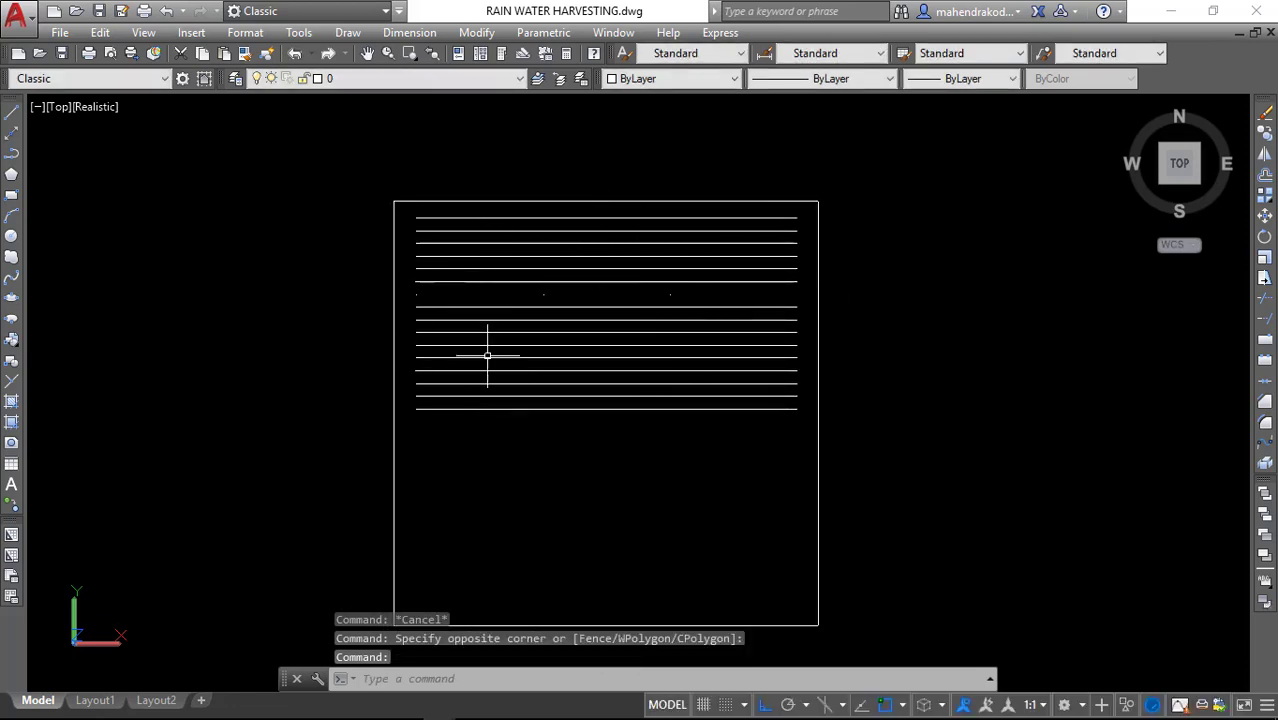
{"action": "left_click", "coordinate": [421, 294]}
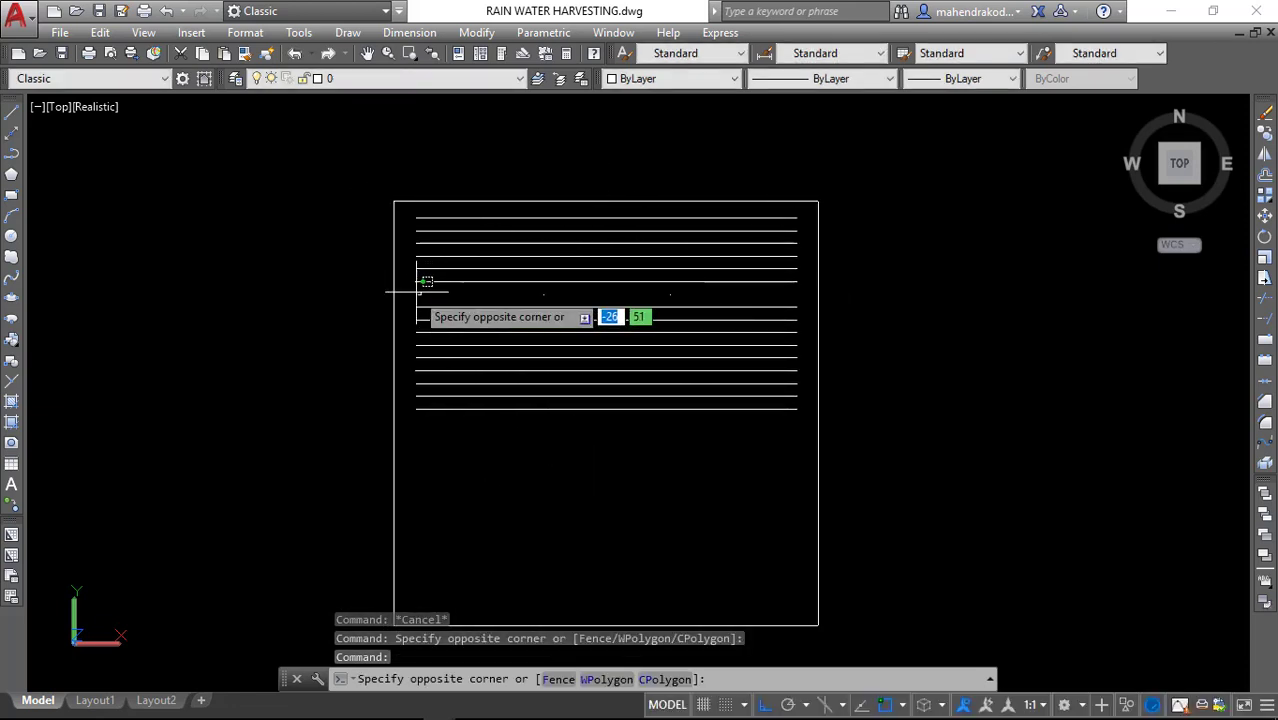
{"action": "left_click", "coordinate": [407, 288]}
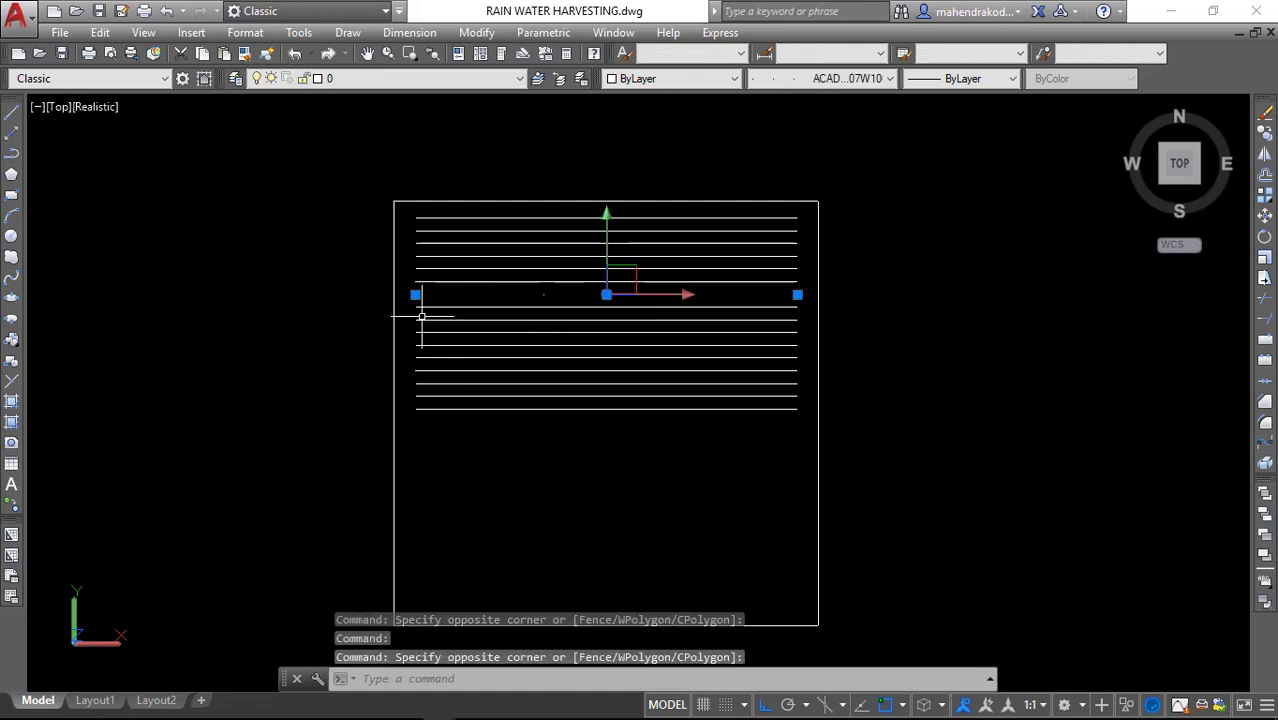
{"action": "key", "text": "Escape"}
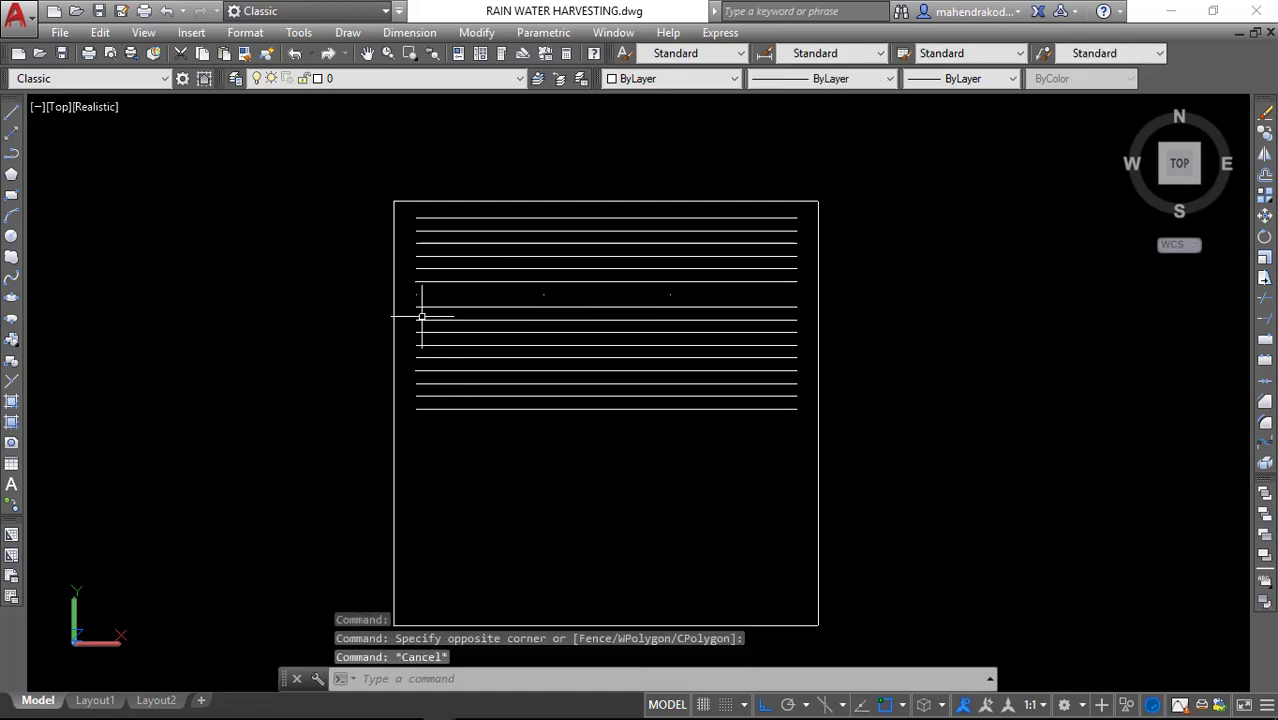
{"action": "left_click", "coordinate": [850, 80]}
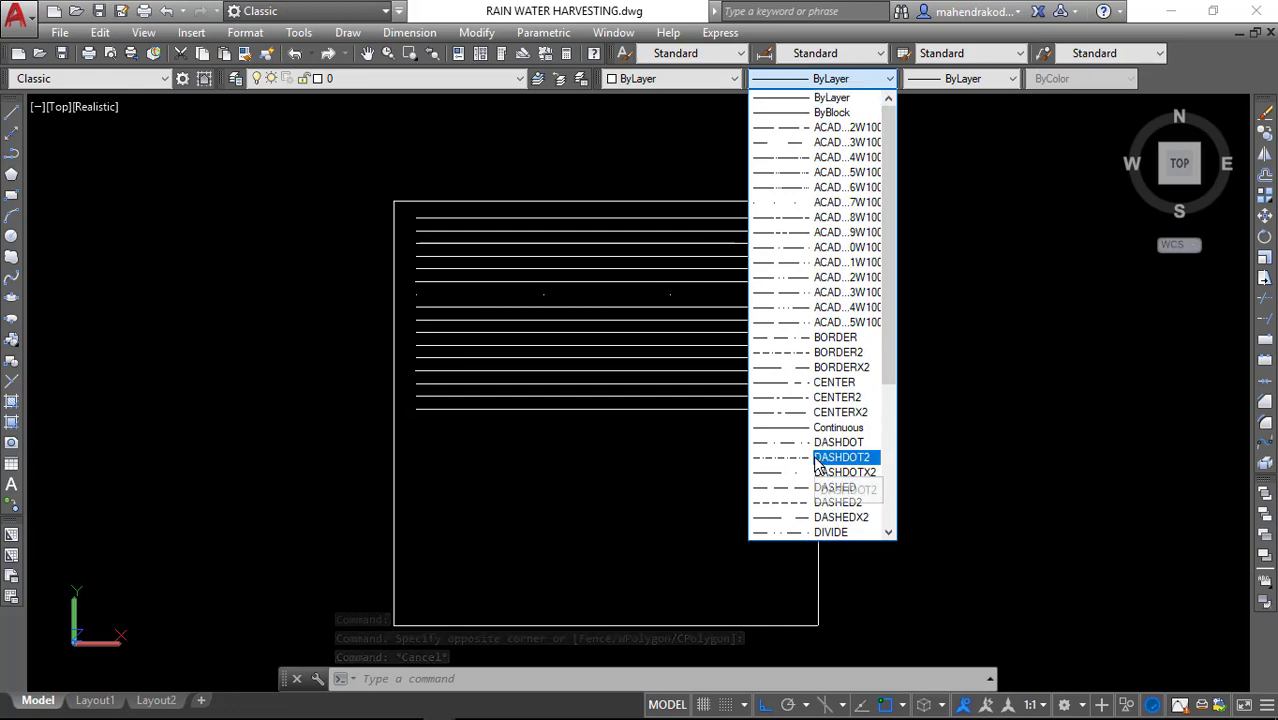
{"action": "scroll", "coordinate": [805, 478], "scroll_direction": "down", "scroll_amount": 4}
{"action": "scroll", "coordinate": [805, 478], "scroll_direction": "down", "scroll_amount": 1}
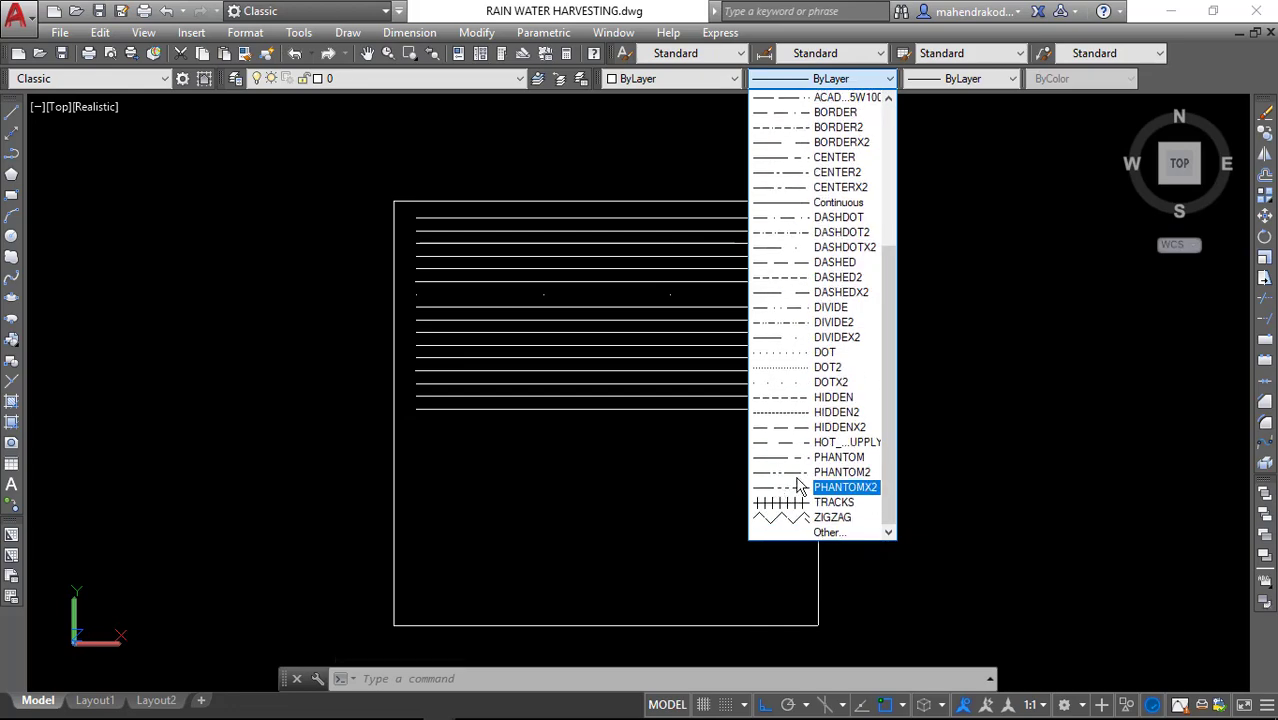
{"action": "left_click", "coordinate": [828, 532]}
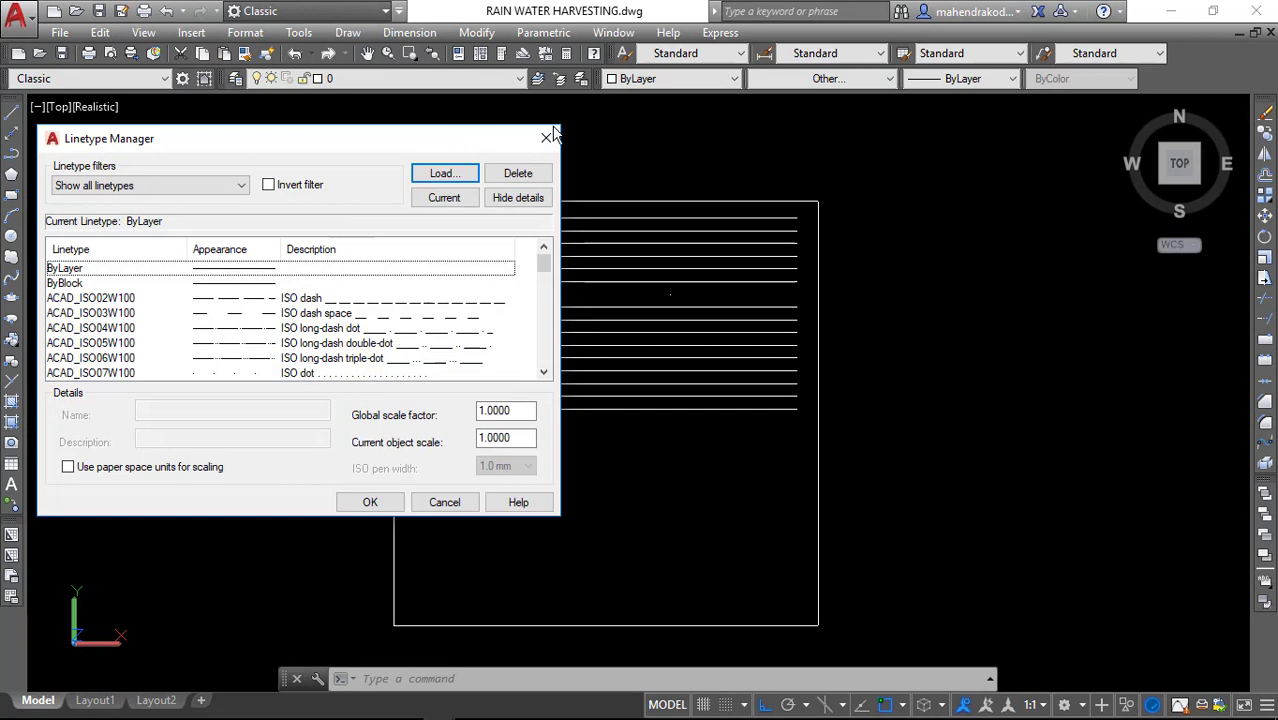
{"action": "left_click", "coordinate": [547, 137]}
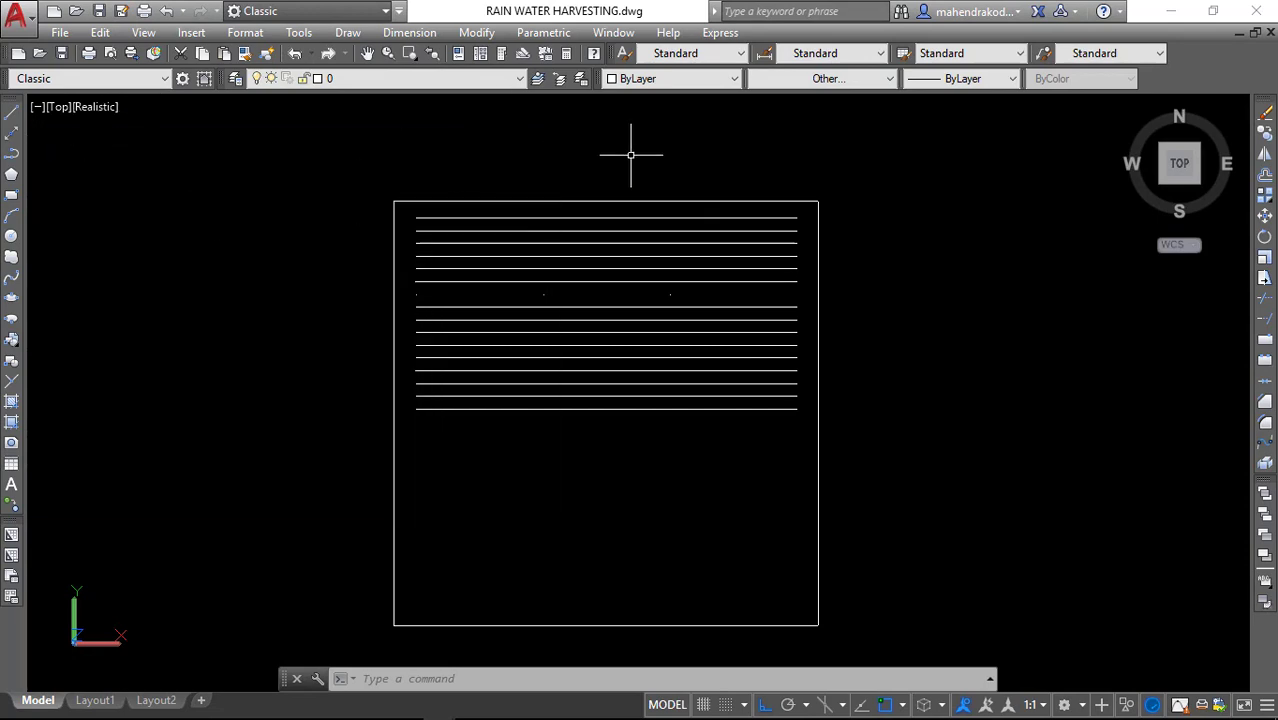
- Set the current linetype to ACAD_ISO15W100
{"action": "left_click", "coordinate": [822, 78]}
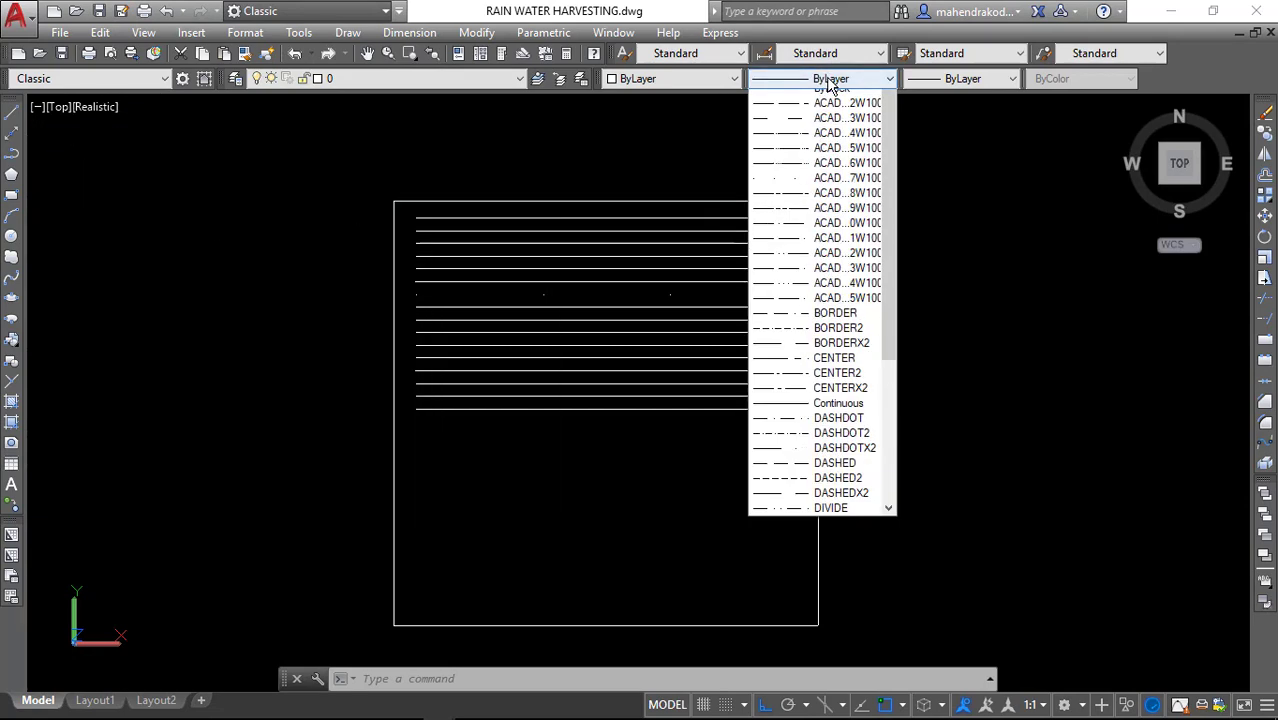
{"action": "scroll", "coordinate": [853, 318], "scroll_direction": "down", "scroll_amount": 5}
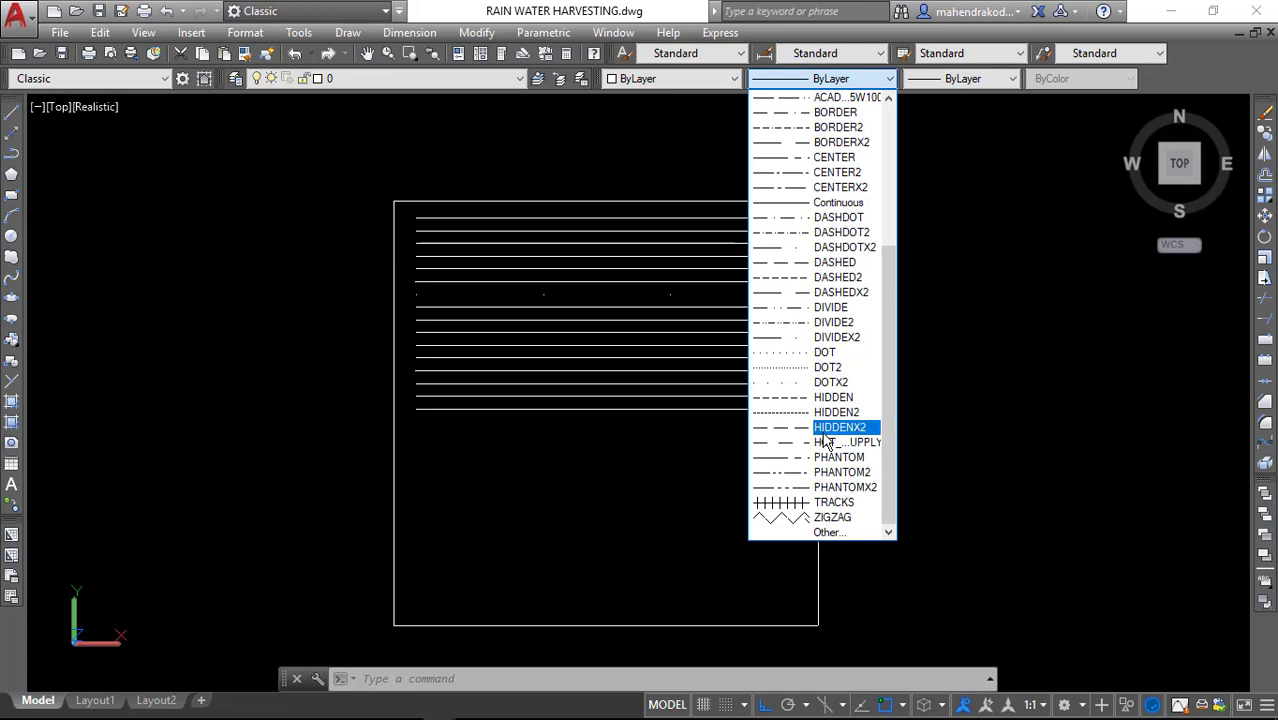
{"action": "left_click", "coordinate": [828, 80]}
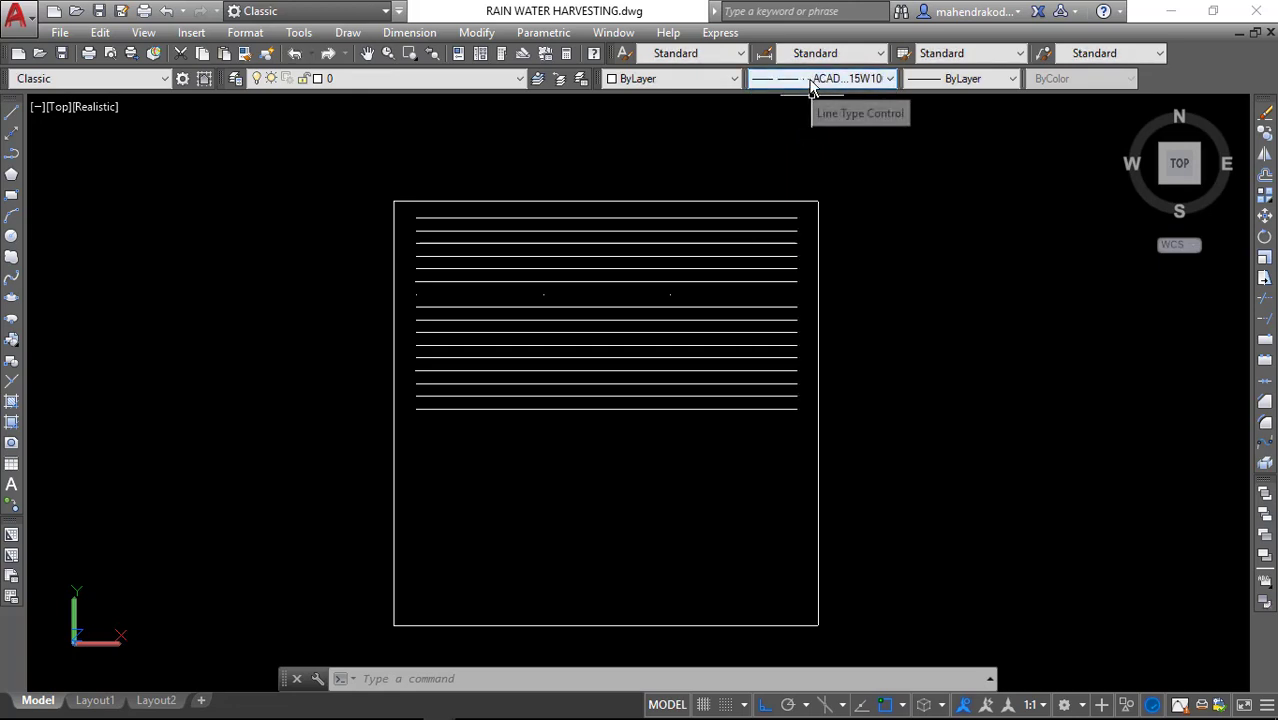
- Set the global linetype scale factor to 0.5 in the Linetype Manager and apply it to the drawing
{"action": "left_click", "coordinate": [811, 84]}
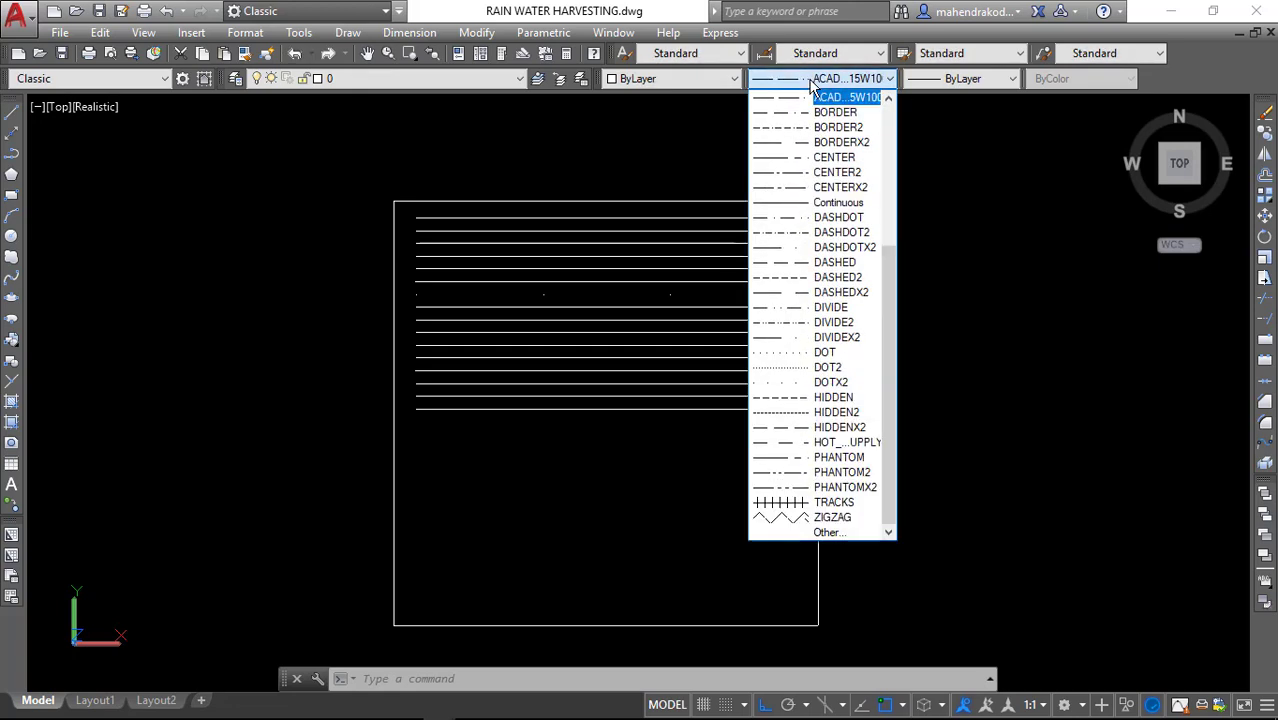
{"action": "left_click", "coordinate": [836, 536]}
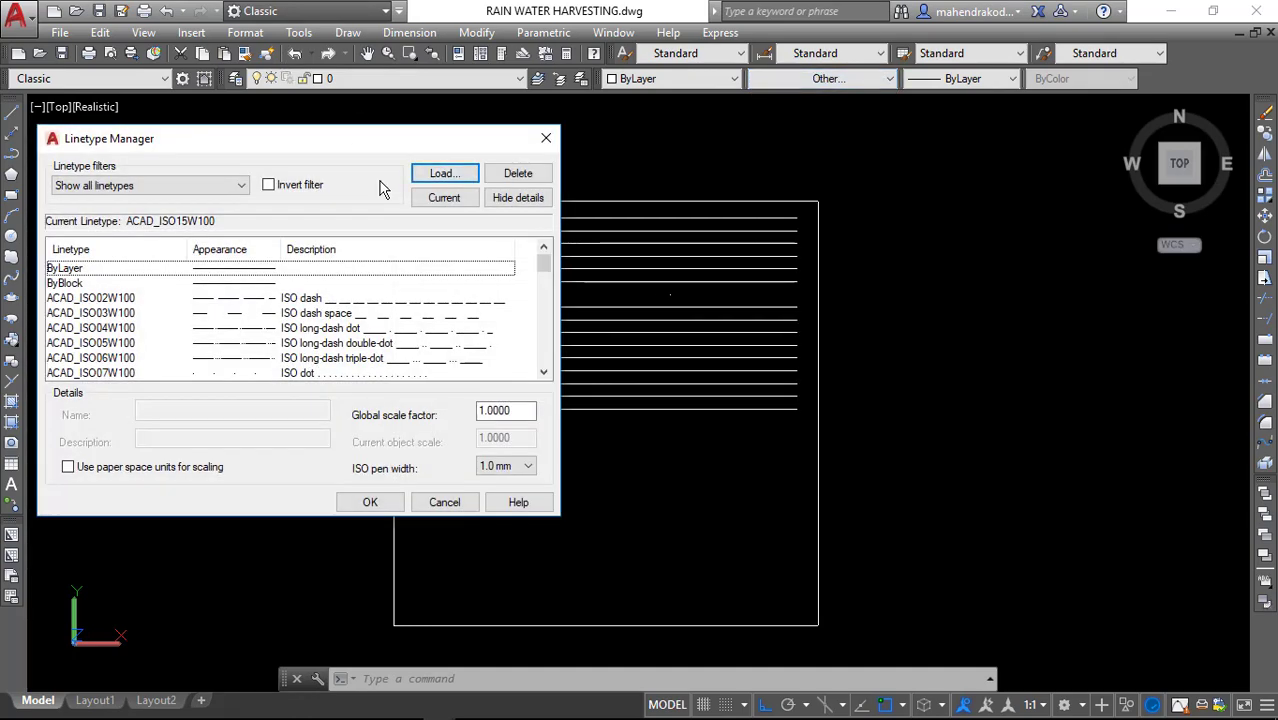
{"action": "left_click_drag", "start_coordinate": [309, 146], "coordinate": [362, 123]}
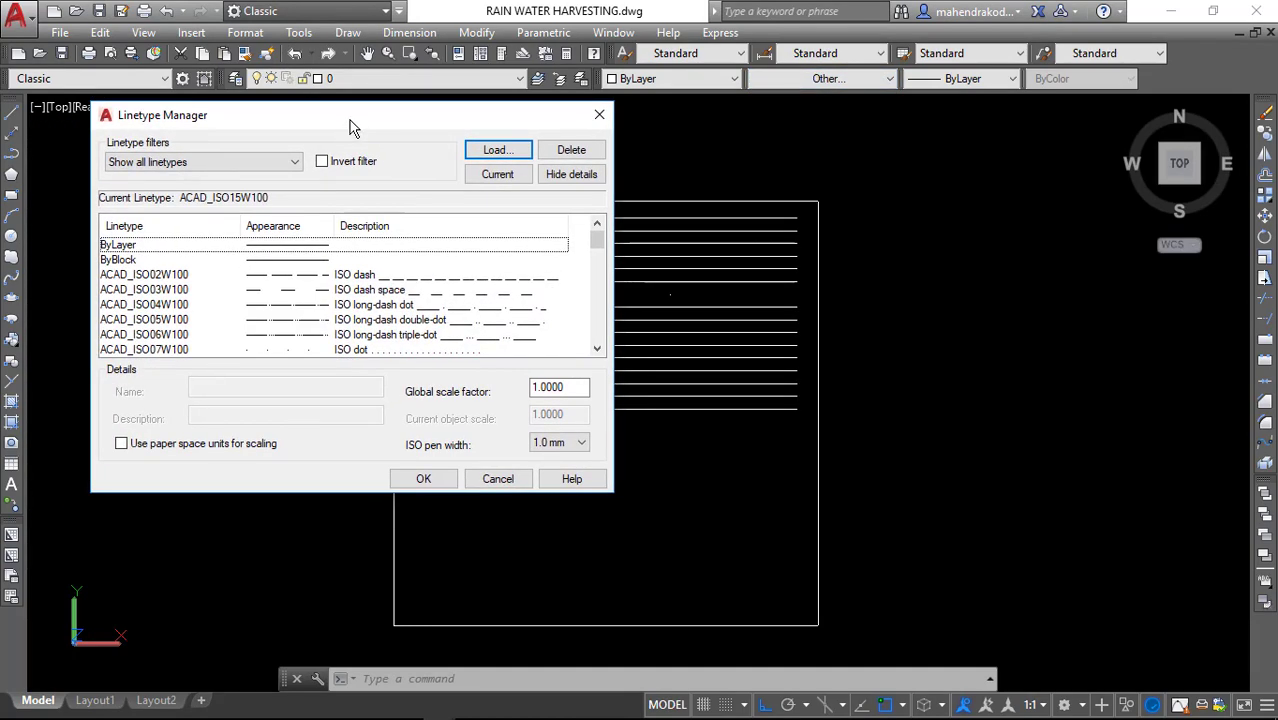
{"action": "left_click", "coordinate": [535, 387]}
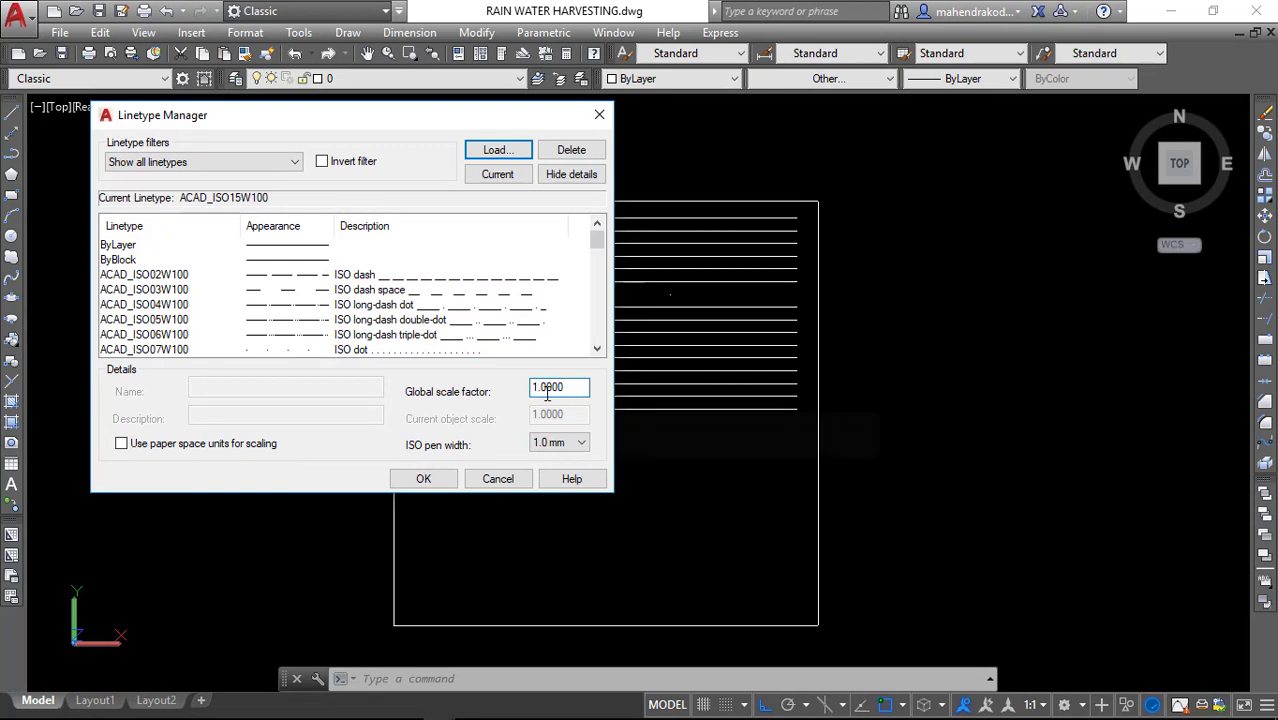
{"action": "key", "text": "Delete"}
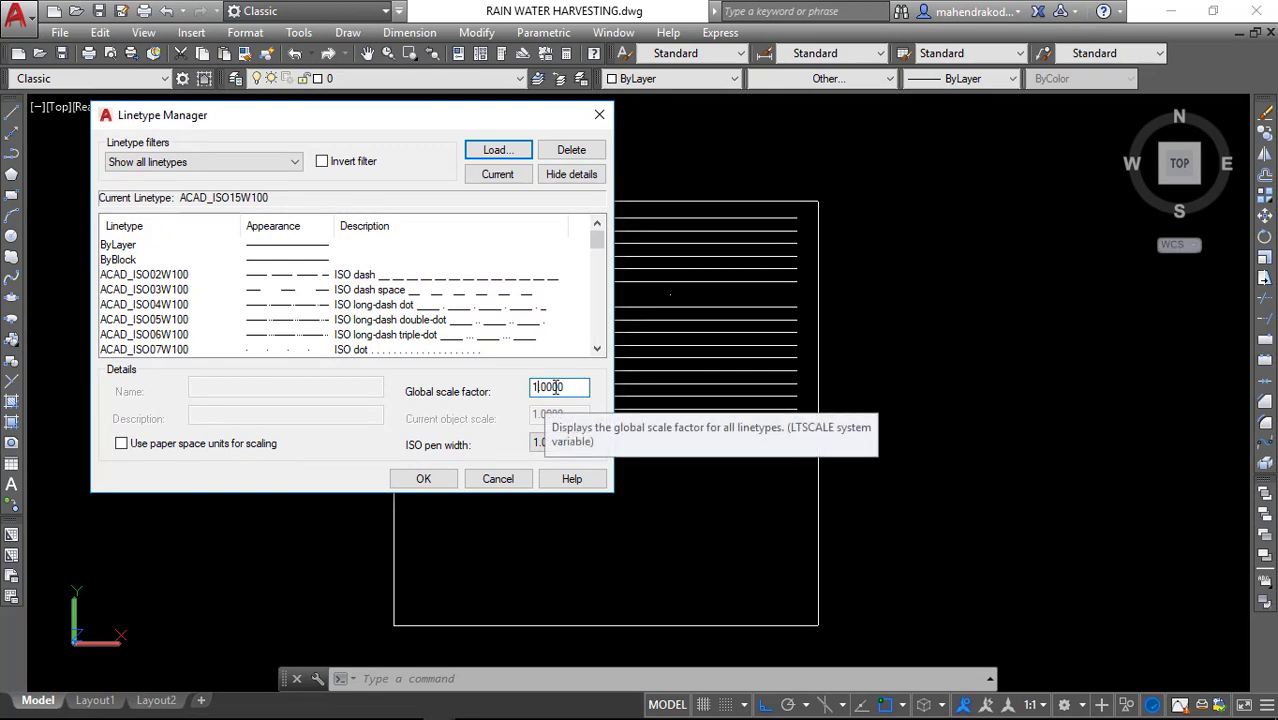
{"action": "left_click", "coordinate": [442, 276]}
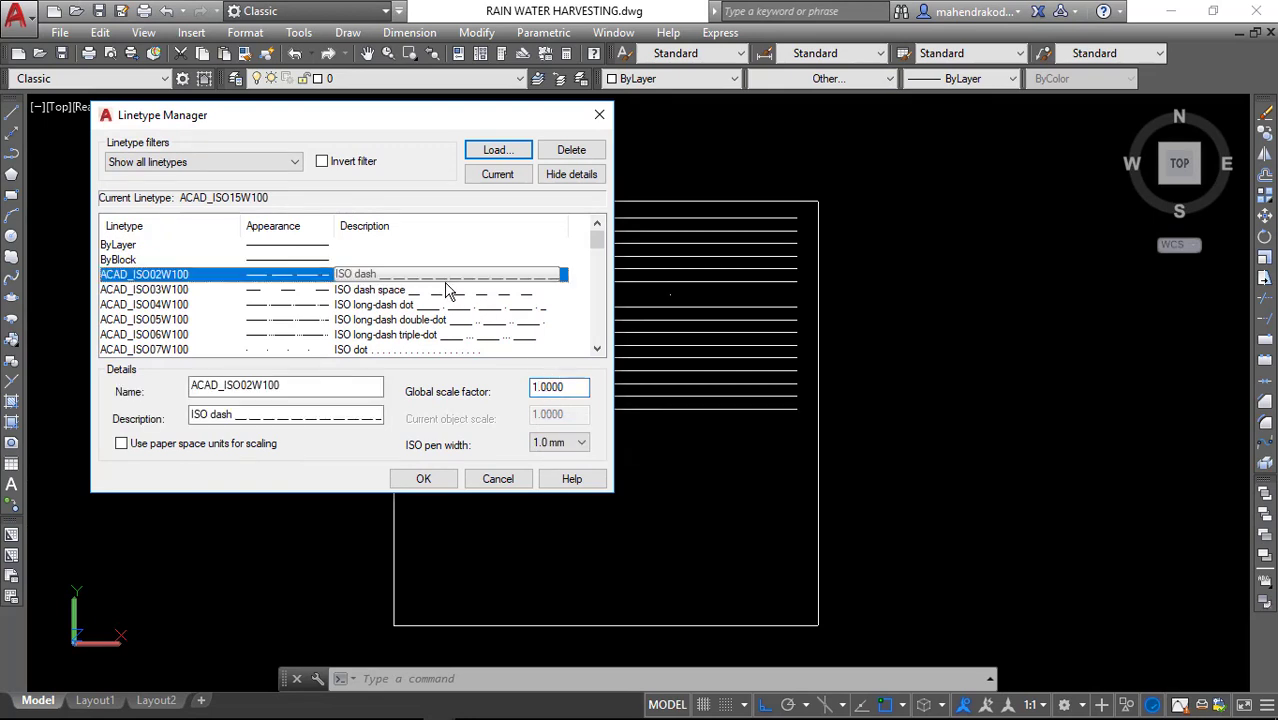
{"action": "left_click", "coordinate": [331, 246]}
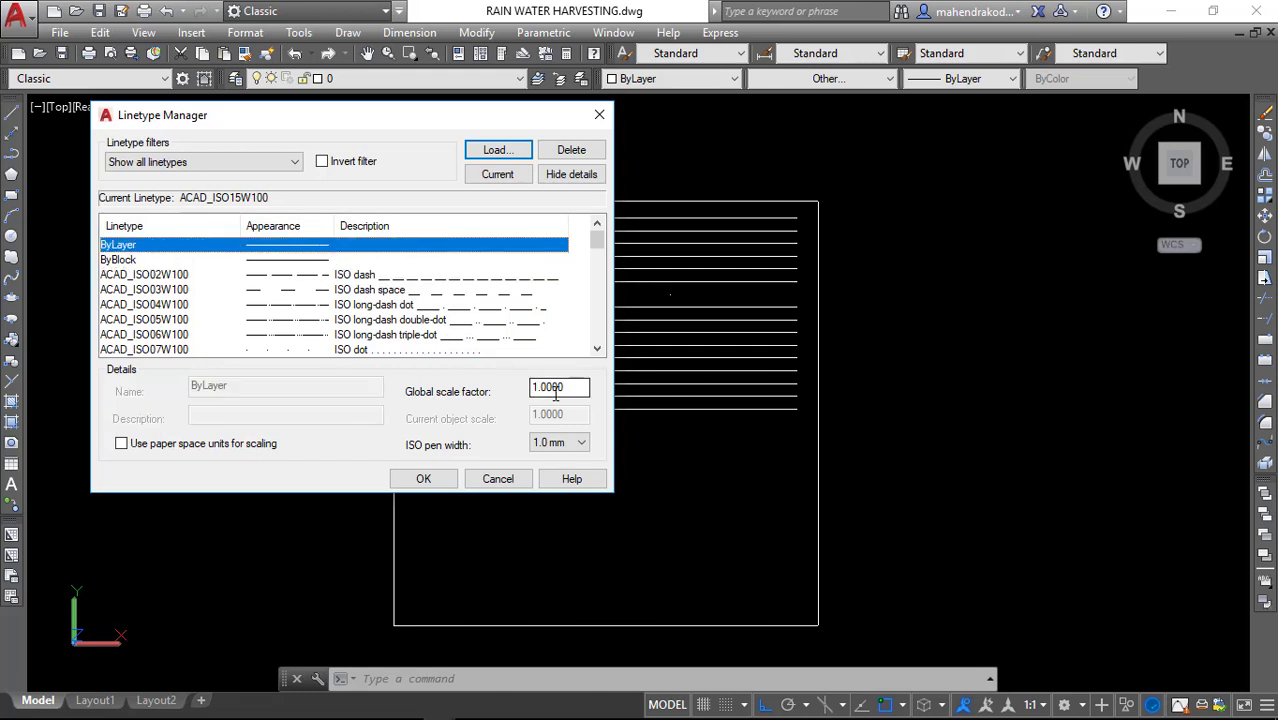
{"action": "left_click_drag", "start_coordinate": [564, 387], "coordinate": [521, 388]}
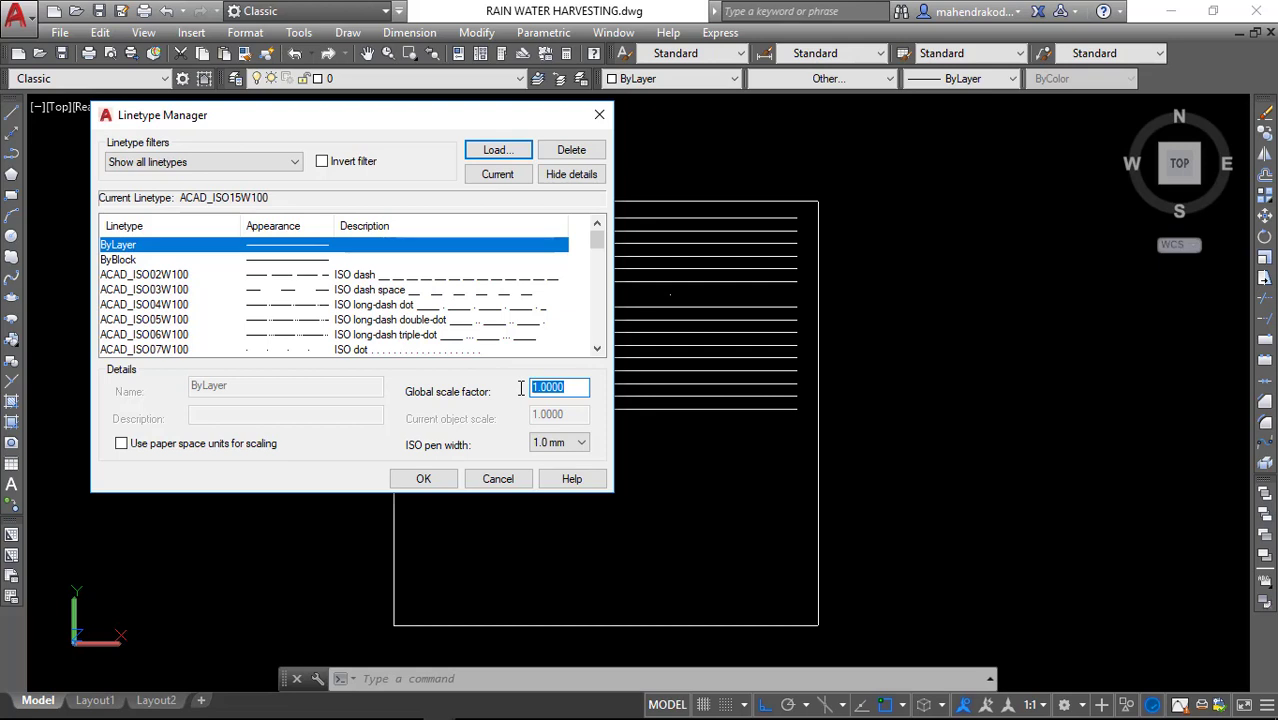
{"action": "key", "text": "BackSpace"}
{"action": "type", "text": "0.5"}
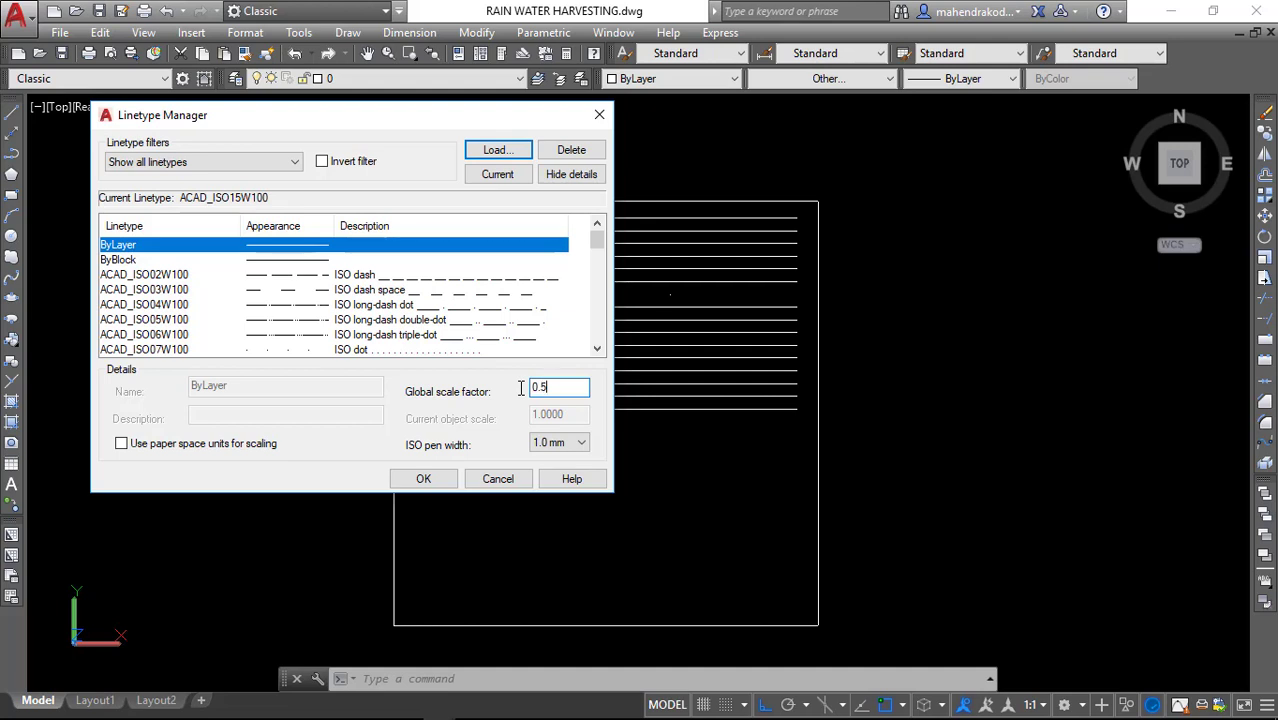
{"action": "left_click", "coordinate": [446, 481]}
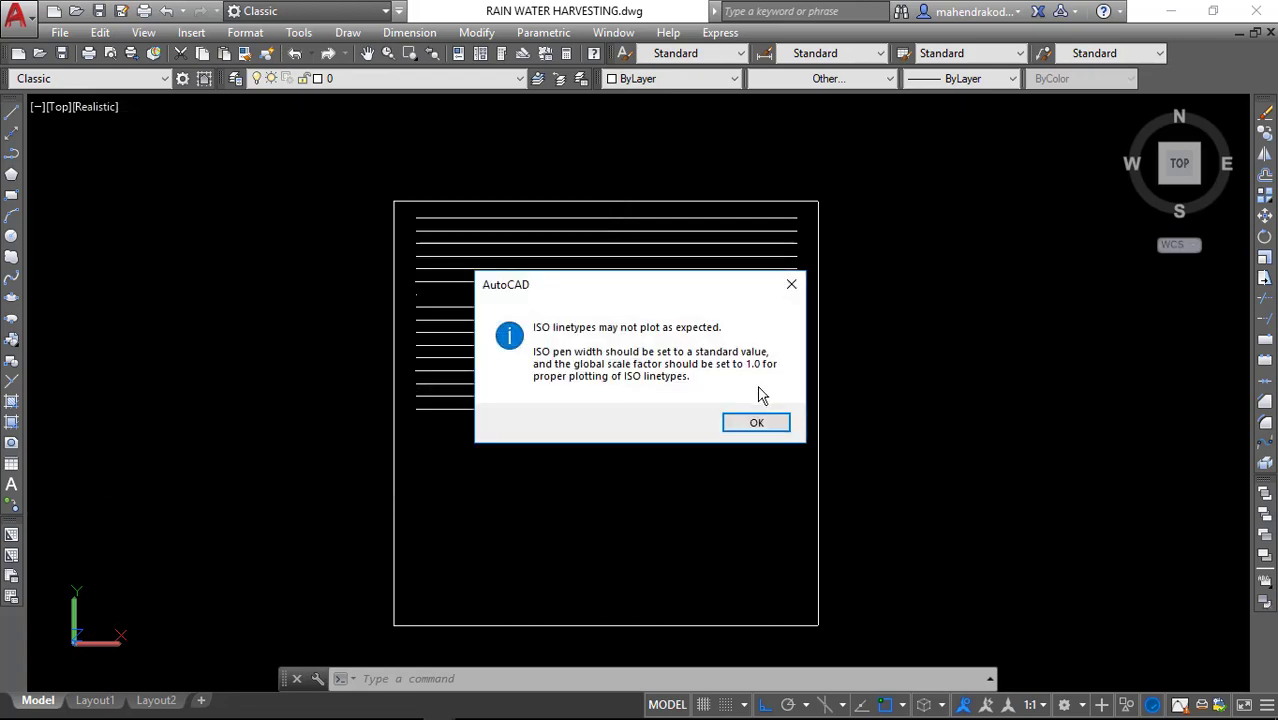
{"action": "left_click", "coordinate": [757, 424]}
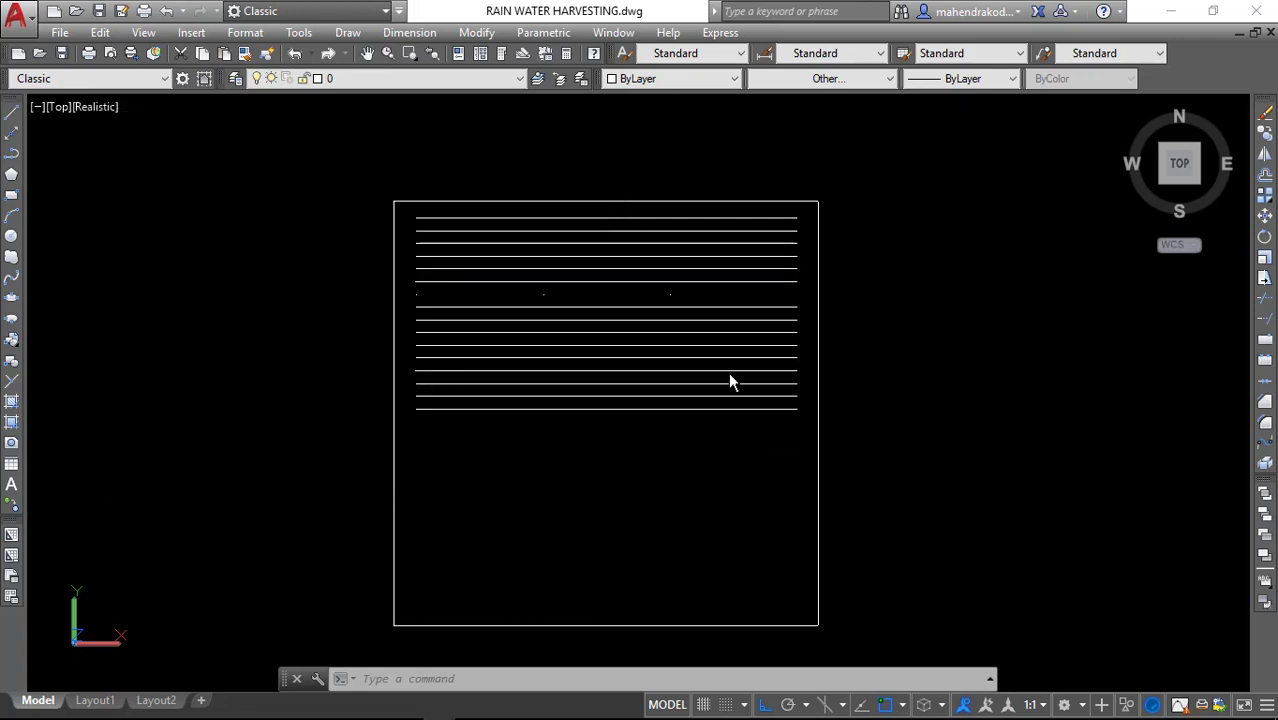
{"action": "left_click", "coordinate": [880, 190]}
{"action": "left_click", "coordinate": [795, 98]}
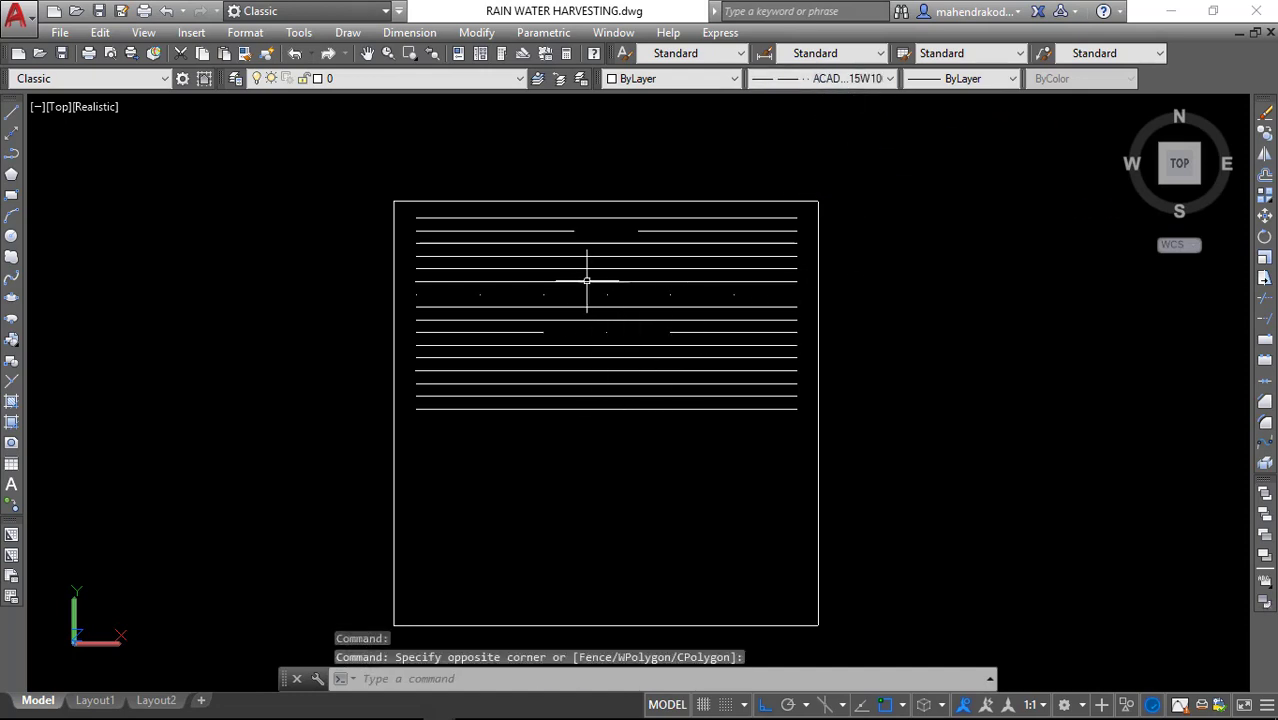
- Set the global linetype scale factor to 0.1 in the Linetype Manager and apply it to the drawing
{"action": "left_click", "coordinate": [849, 78]}
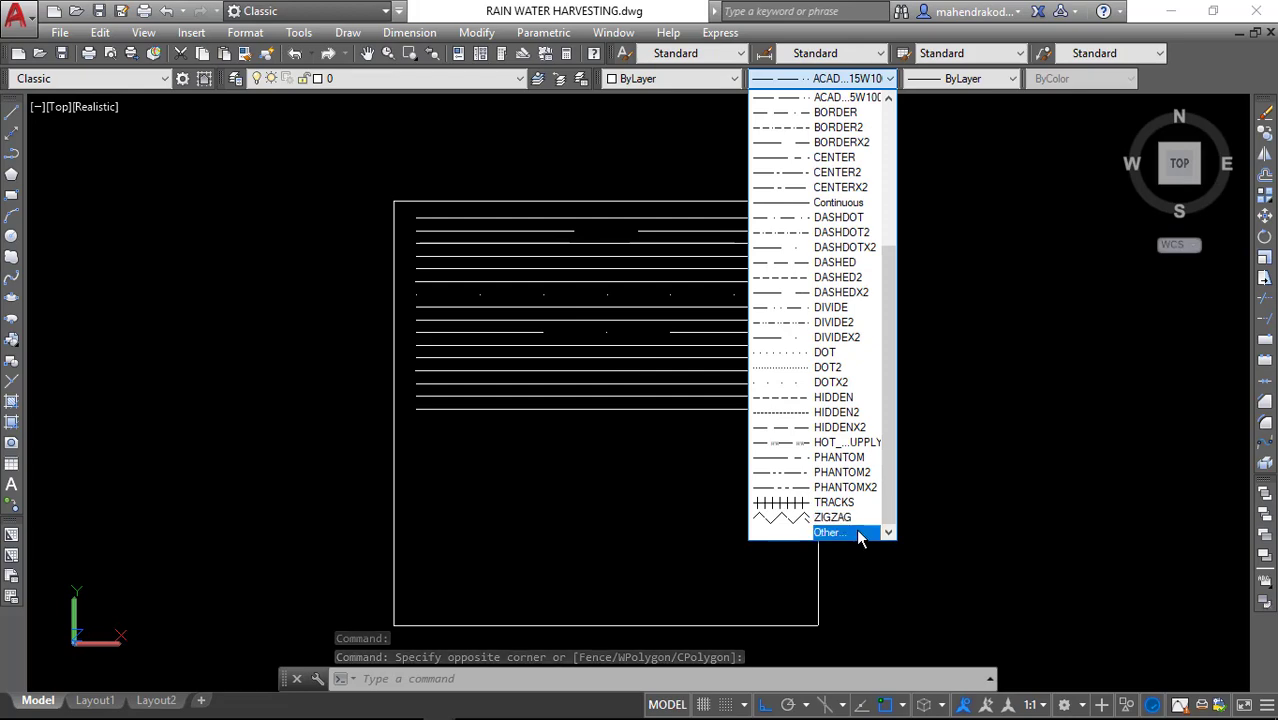
{"action": "left_click", "coordinate": [856, 532]}
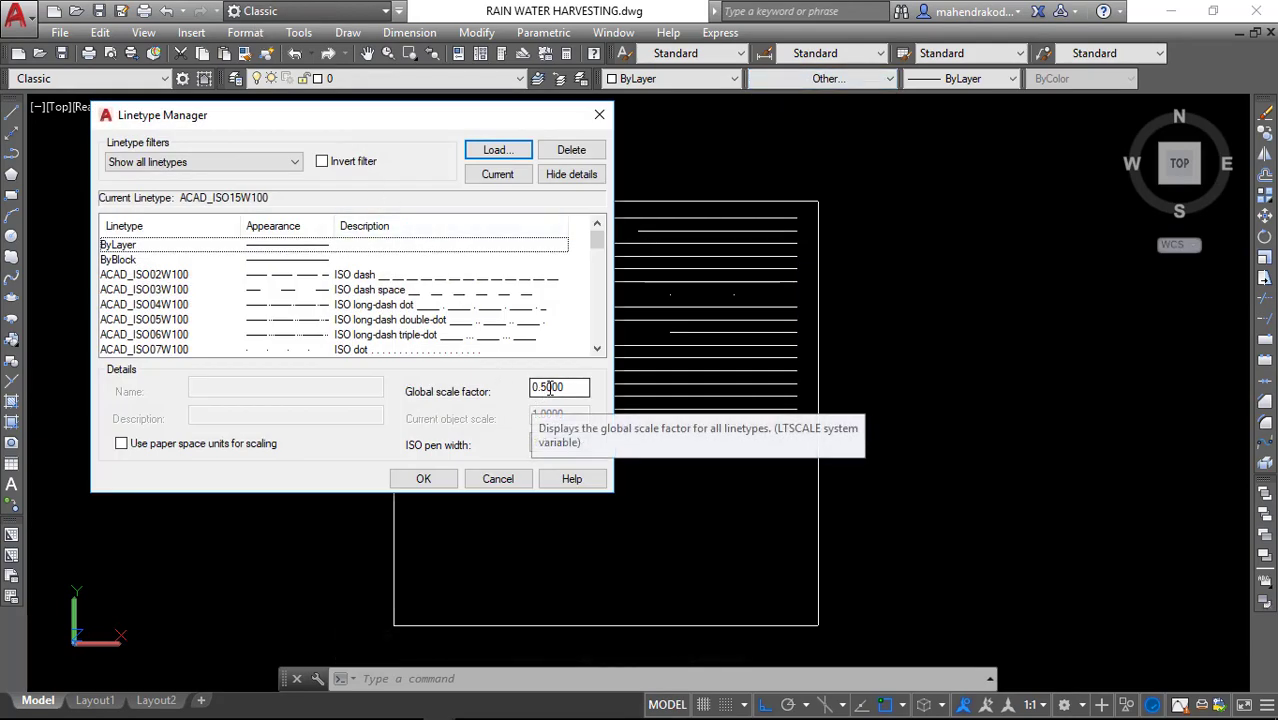
{"action": "left_click", "coordinate": [563, 387]}
{"action": "left_click_drag", "start_coordinate": [563, 387], "coordinate": [519, 387]}
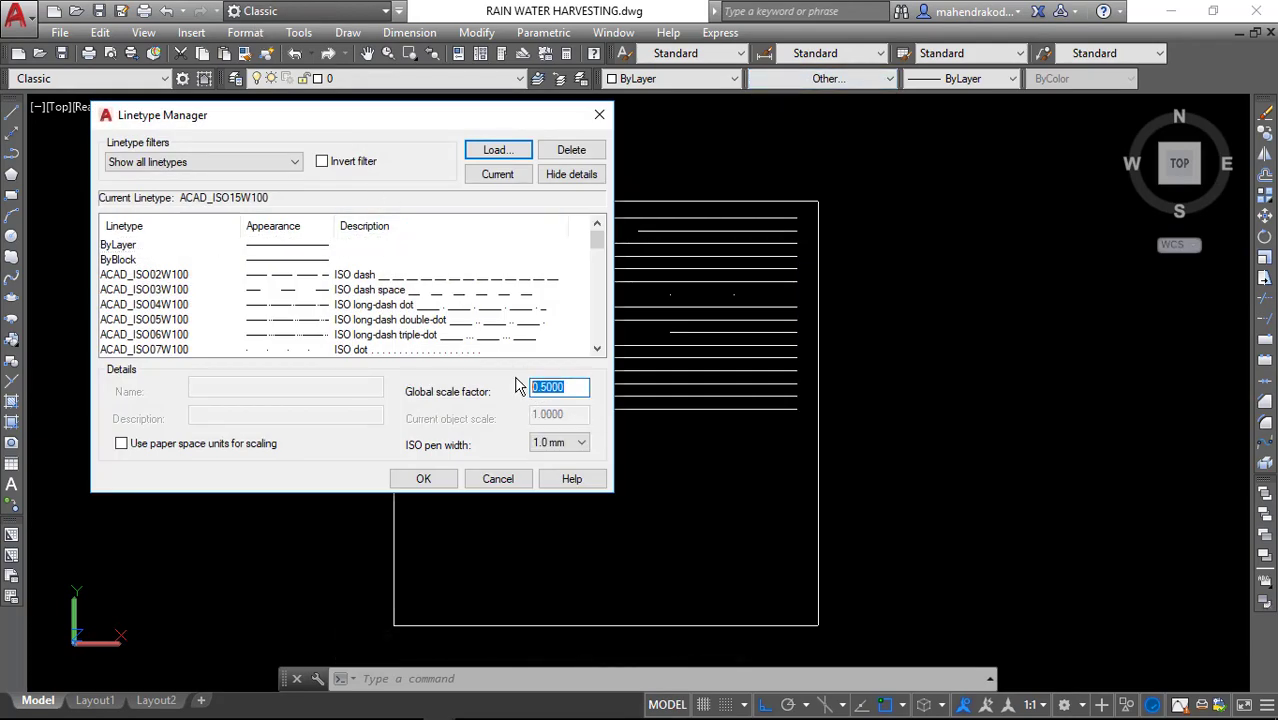
{"action": "type", "text": ".1"}
{"action": "left_click", "coordinate": [424, 479]}
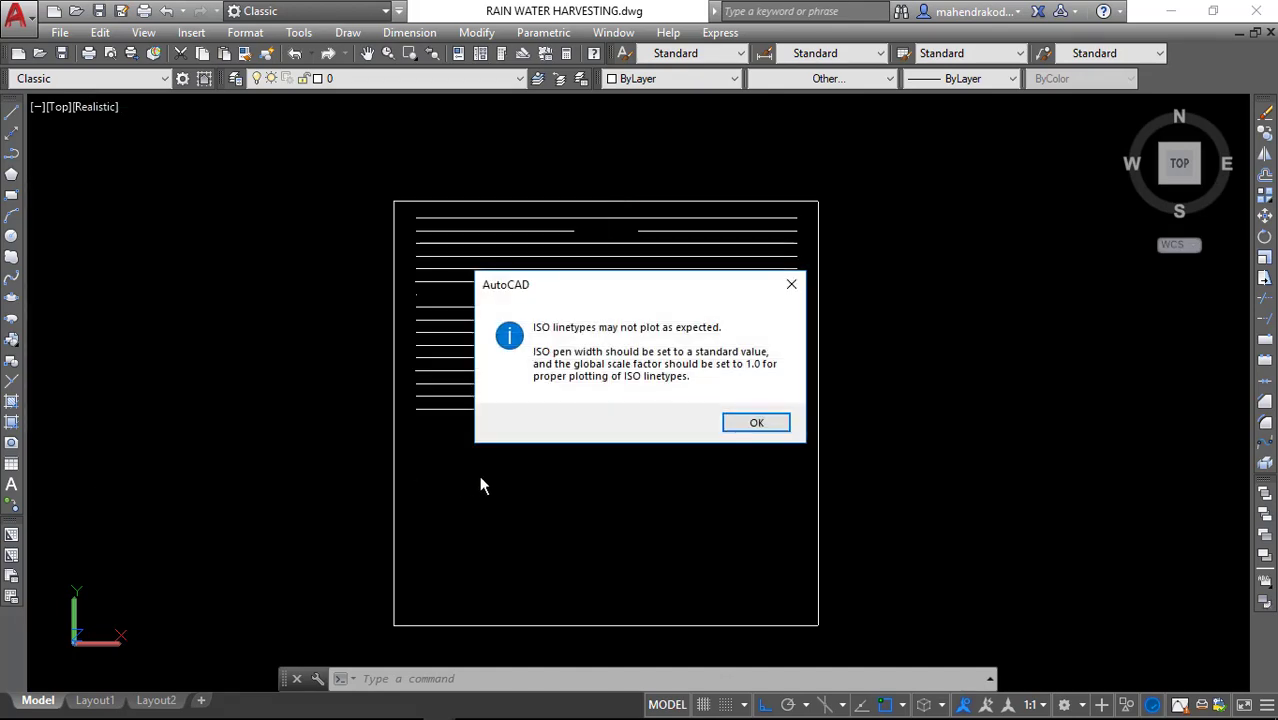
{"action": "left_click", "coordinate": [758, 424]}
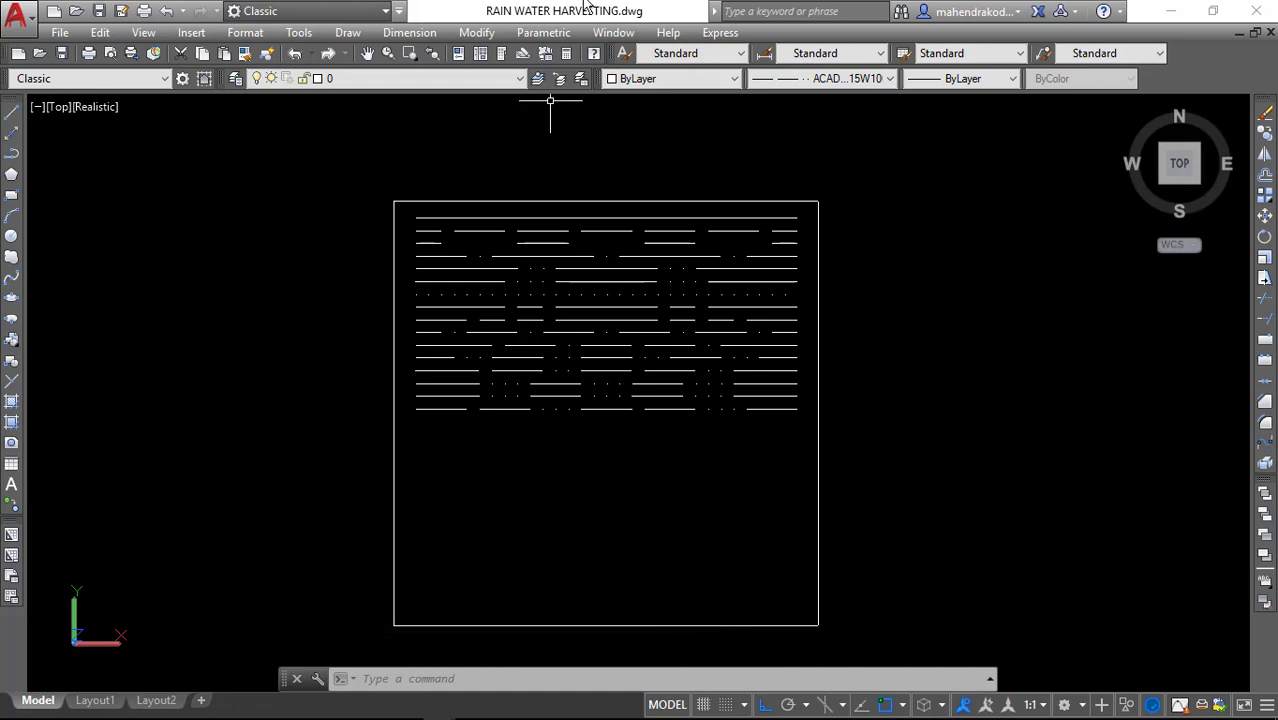
- Undo the recent global linetype scale changes and the change of the current linetype
{"action": "left_click", "coordinate": [860, 81]}
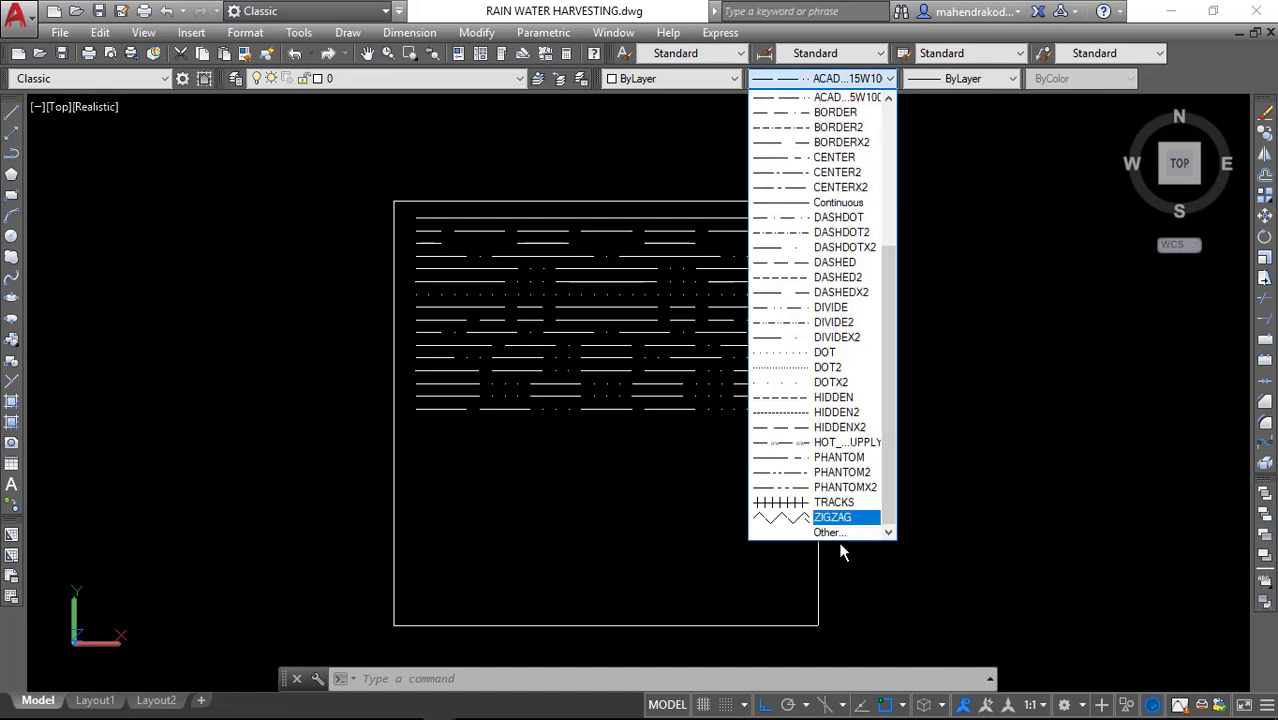
{"action": "left_click", "coordinate": [1064, 385]}
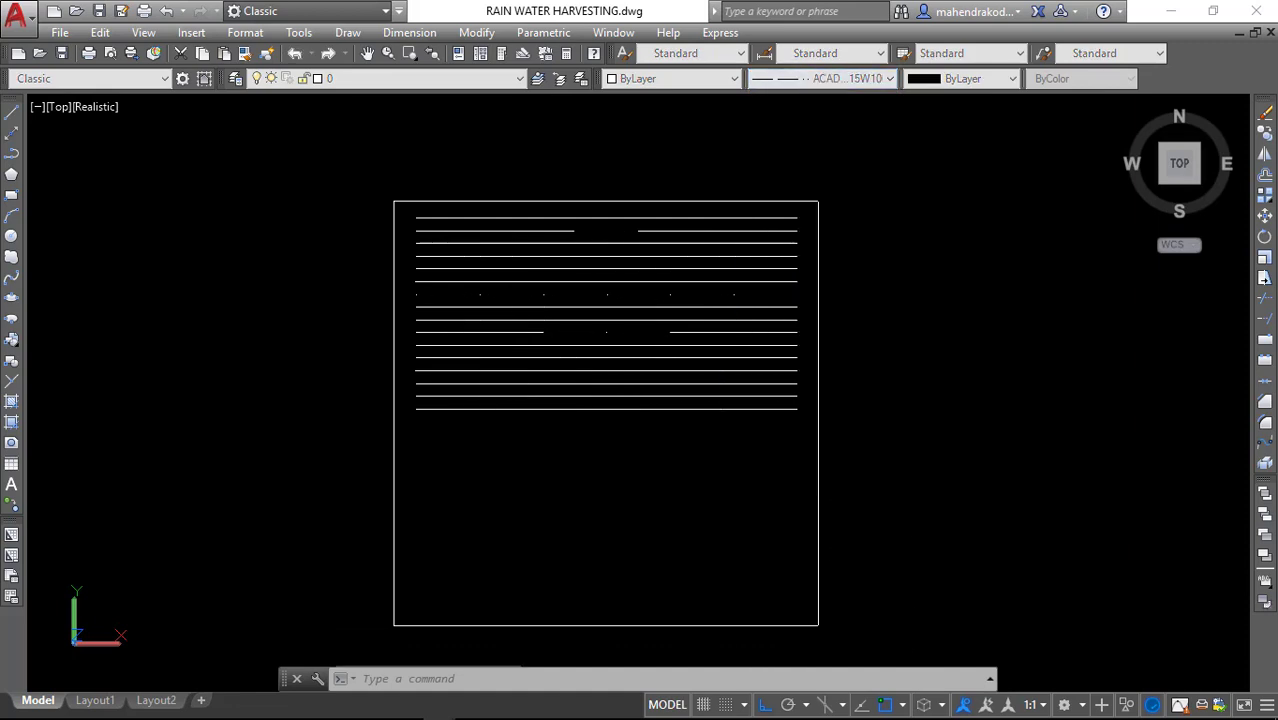
{"action": "key", "text": "ctrl+z"}
{"action": "key", "text": "ctrl+z"}
{"action": "key", "text": "ctrl+z"}
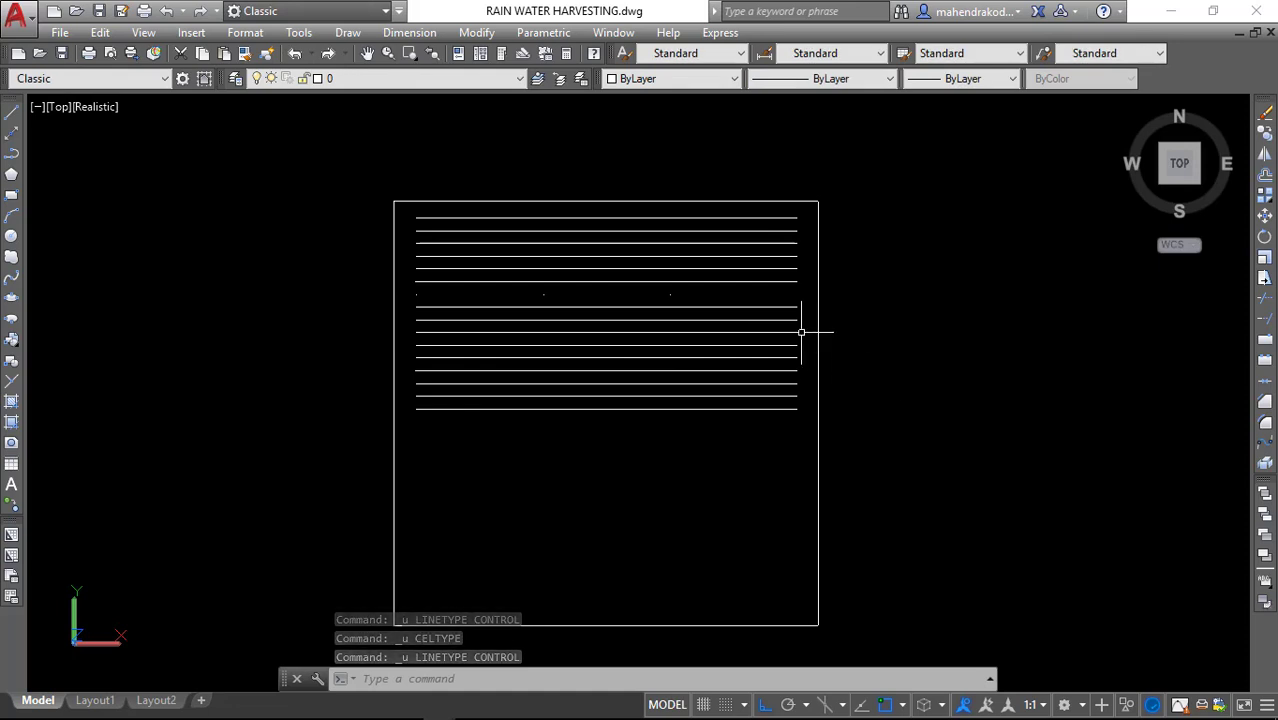
- Set the global linetype scale factor to 0.1 with the LTSCALE command
{"action": "type", "text": "l"}
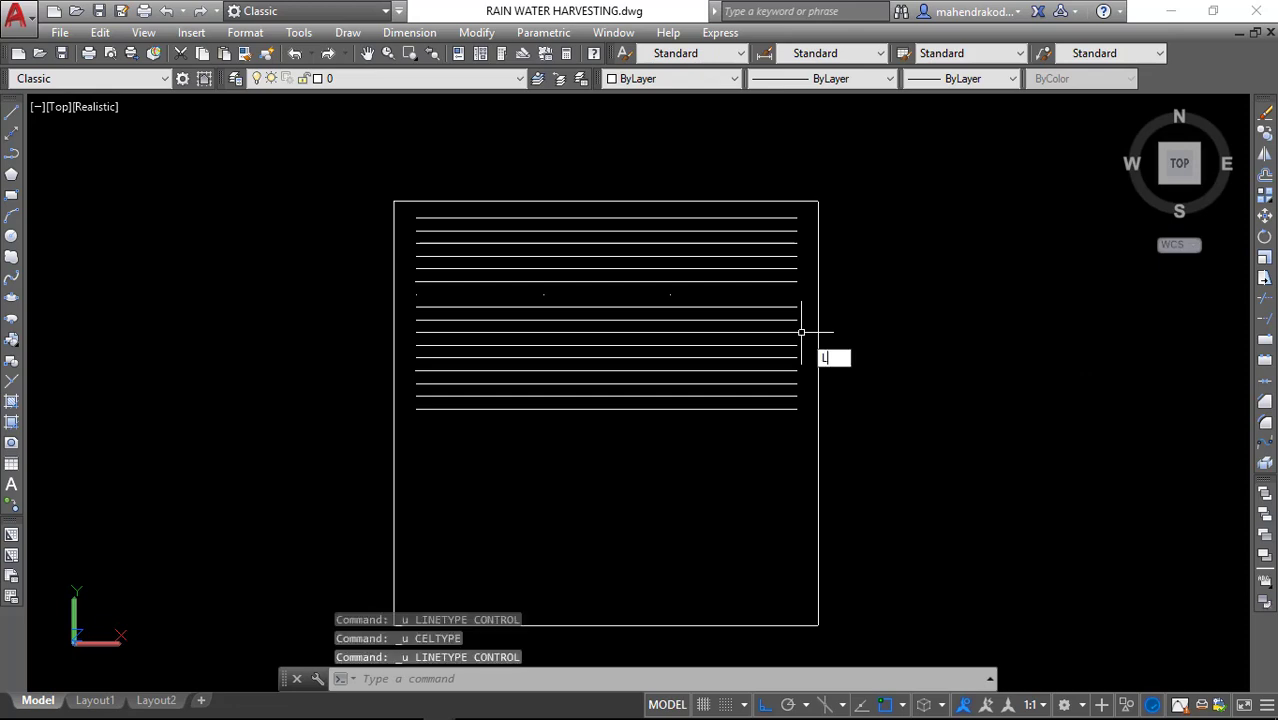
{"action": "type", "text": "ts"}
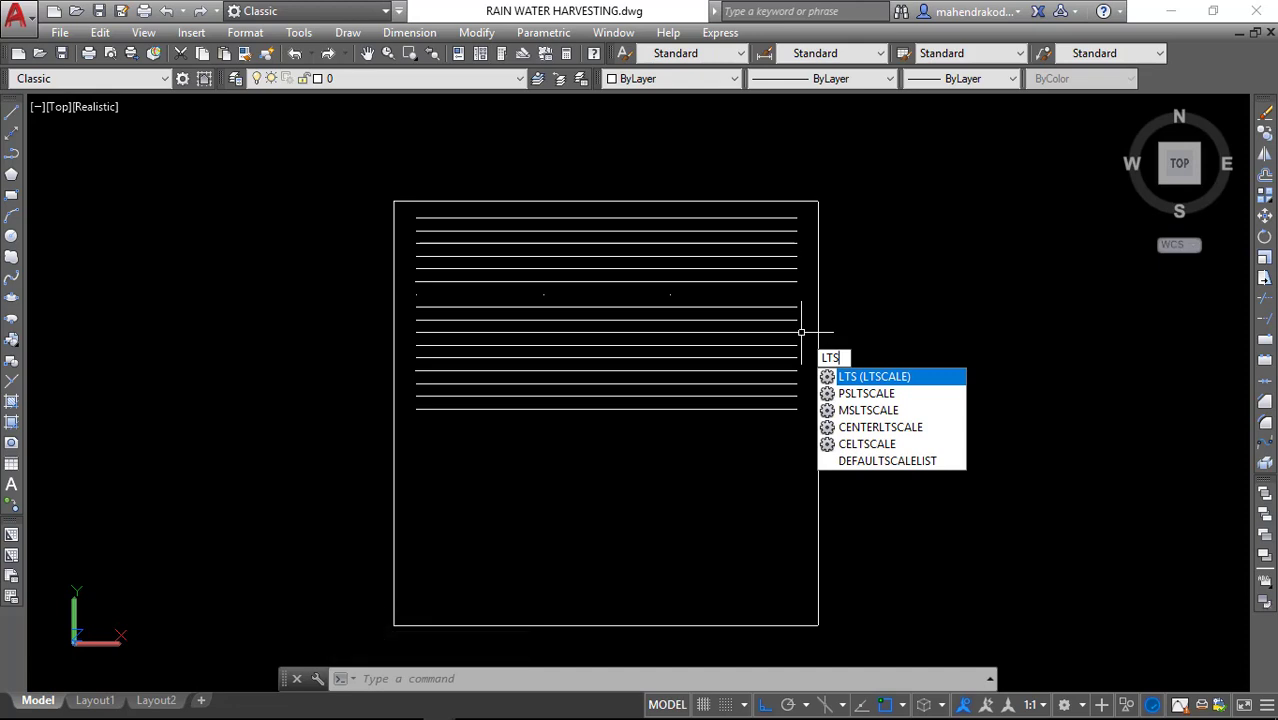
{"action": "key", "text": "Return"}
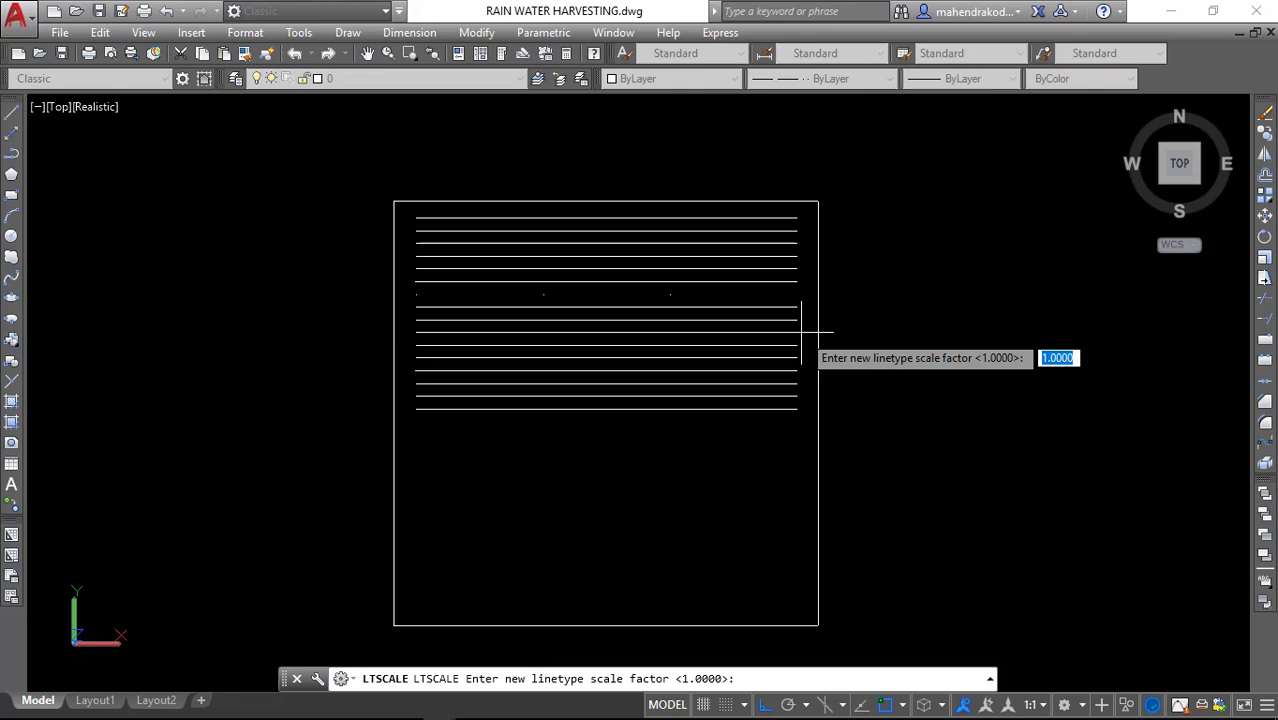
{"action": "type", "text": ".1"}
{"action": "key", "text": "Return"}
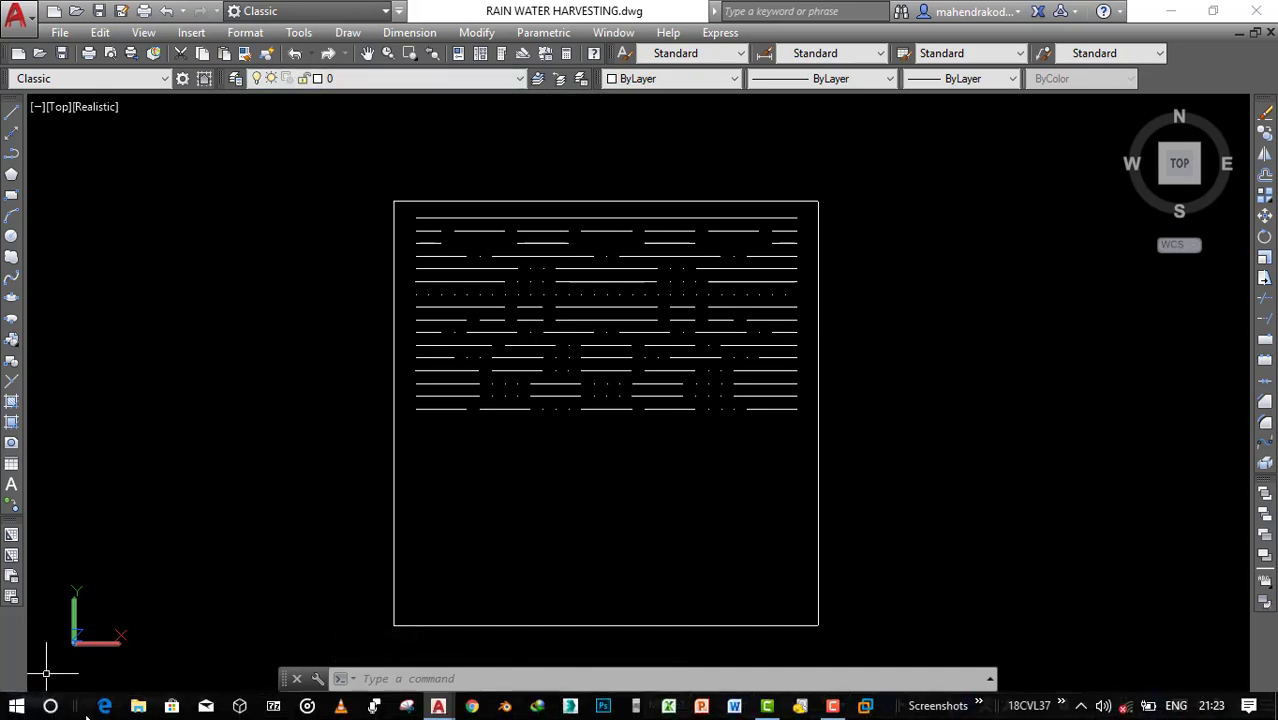
- Switch from model space to the Layout1 paper space layout
{"action": "left_click", "coordinate": [97, 703]}
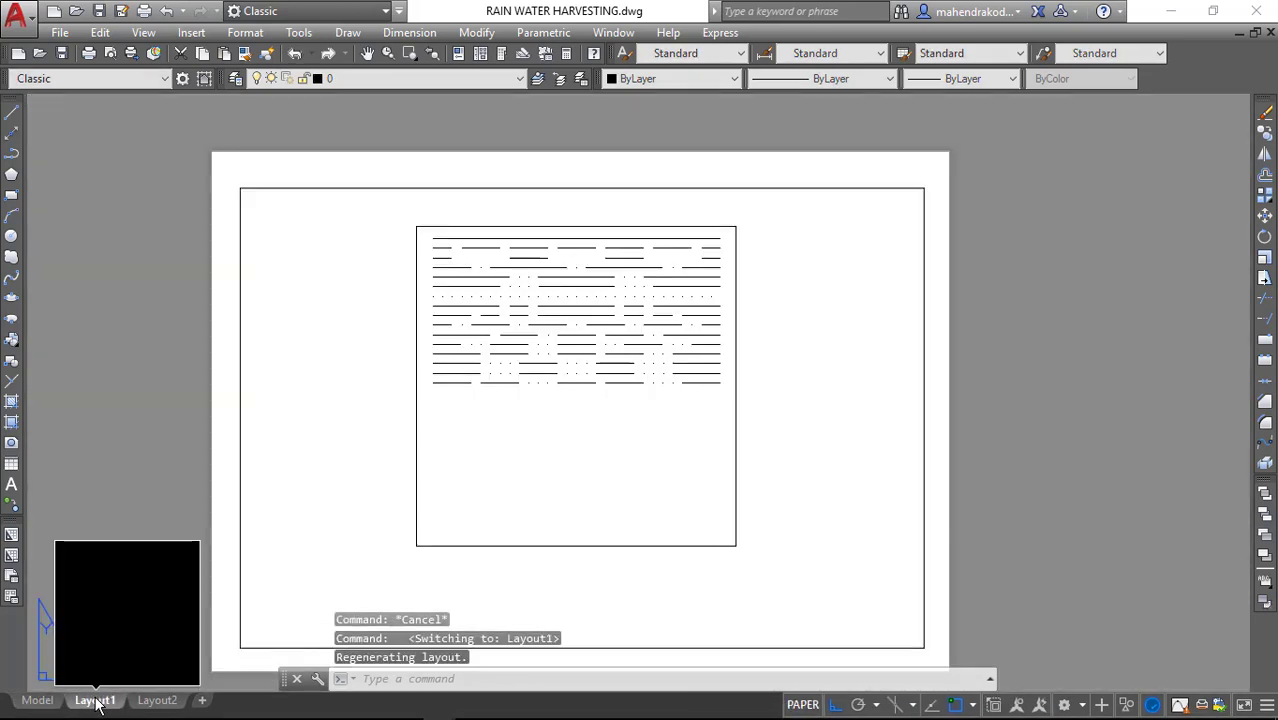
{"action": "left_click", "coordinate": [597, 413]}
{"action": "left_click", "coordinate": [597, 413]}
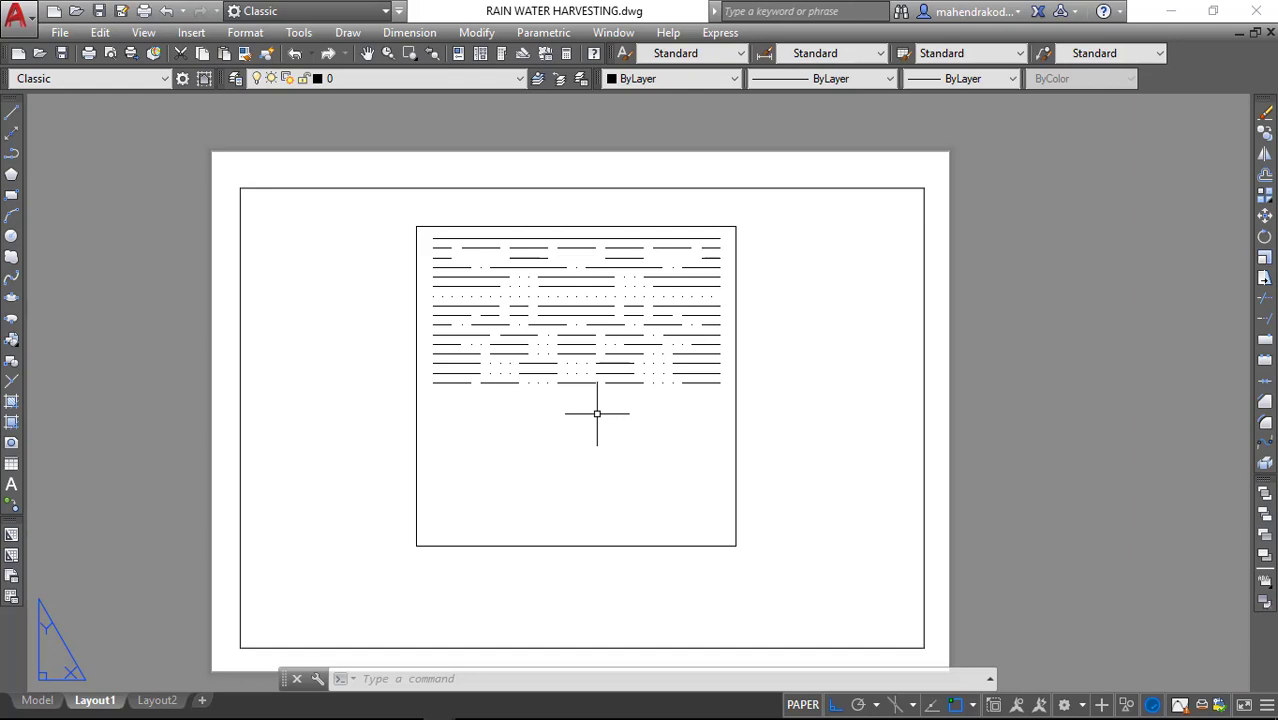
- Check the current PSLTSCALE value and the paper space units scaling option in the Linetype Manager
{"action": "type", "text": "p"}
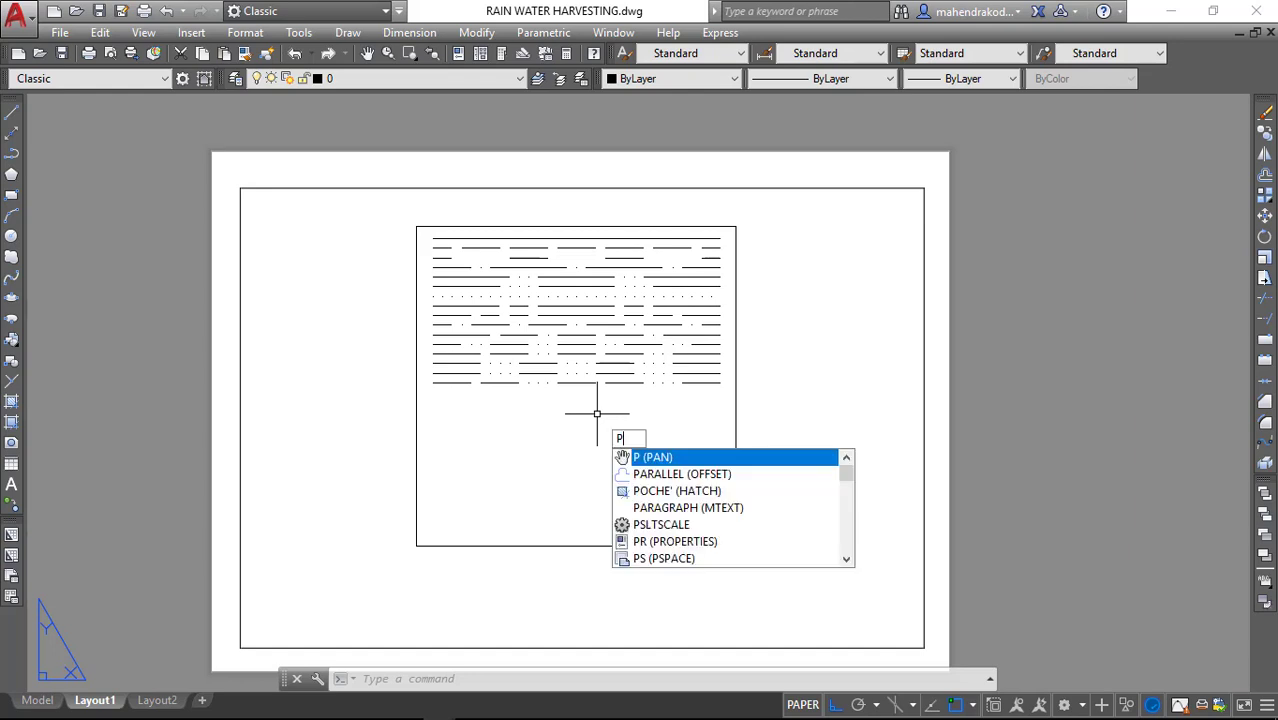
{"action": "type", "text": "l"}
{"action": "key", "text": "BackSpace"}
{"action": "type", "text": "s"}
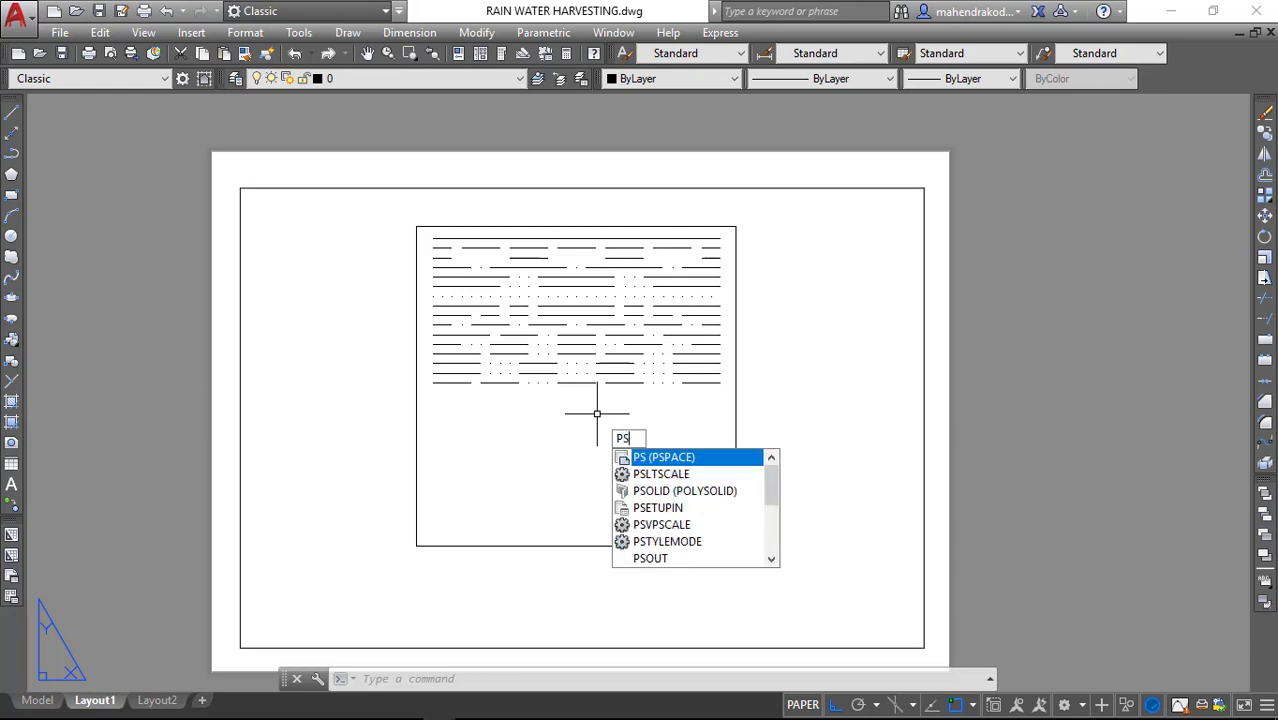
{"action": "type", "text": "lts"}
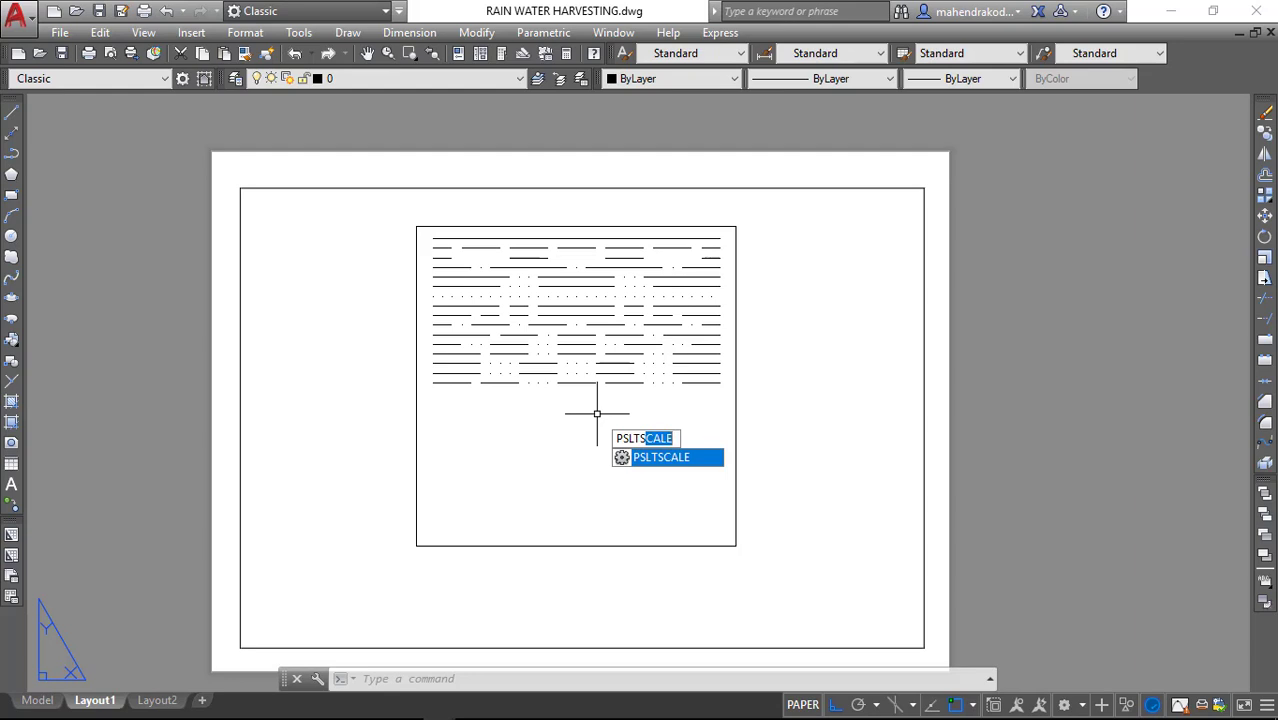
{"action": "key", "text": "Return"}
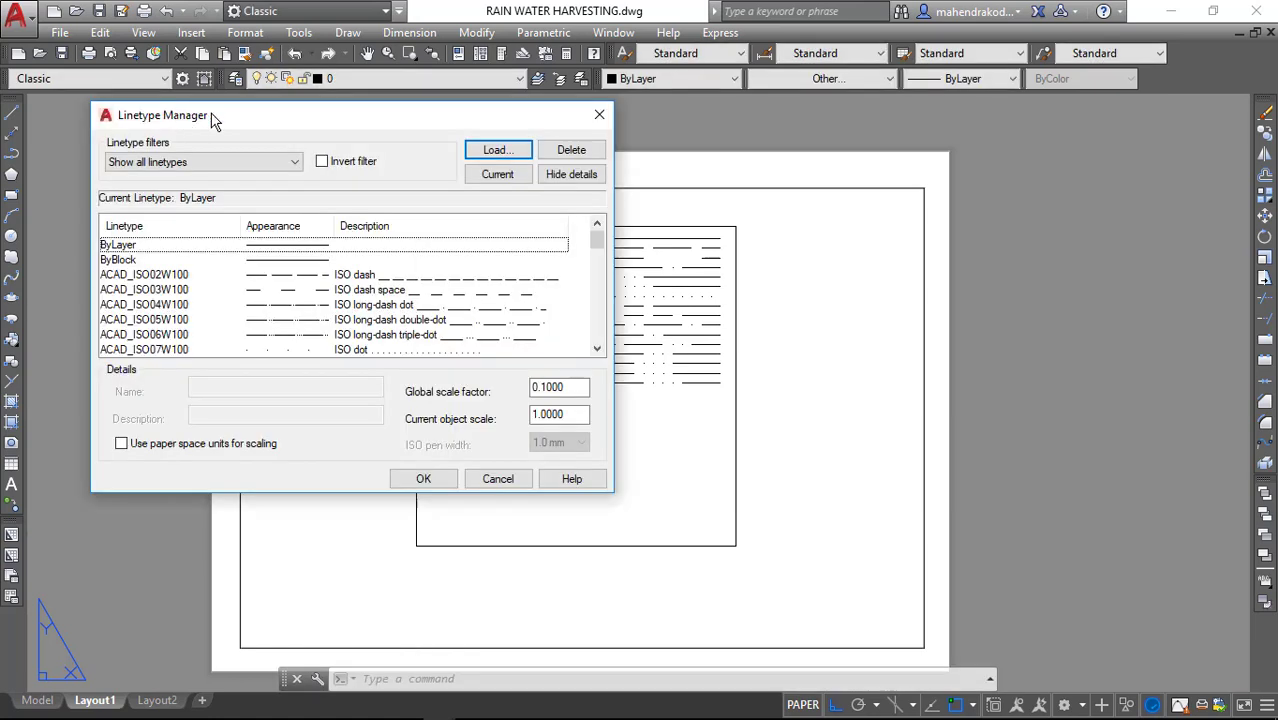
{"action": "left_click_drag", "start_coordinate": [212, 113], "coordinate": [326, 127]}
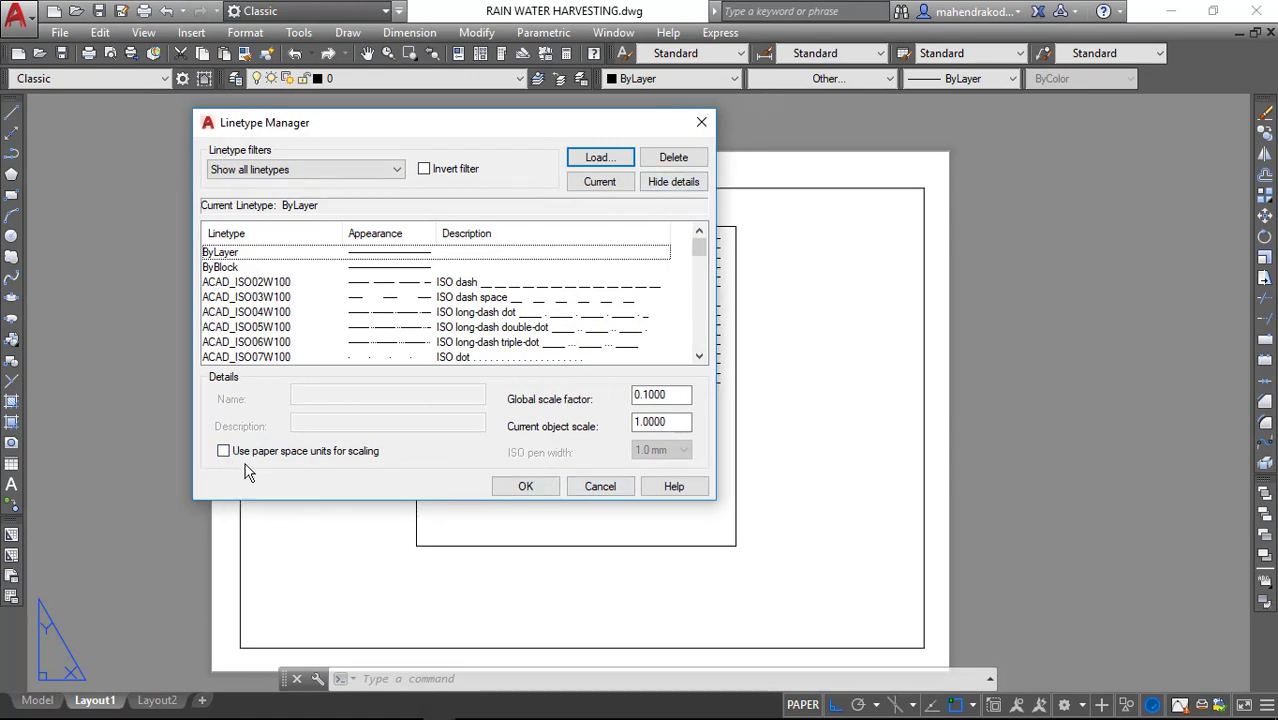
{"action": "left_click", "coordinate": [526, 487]}
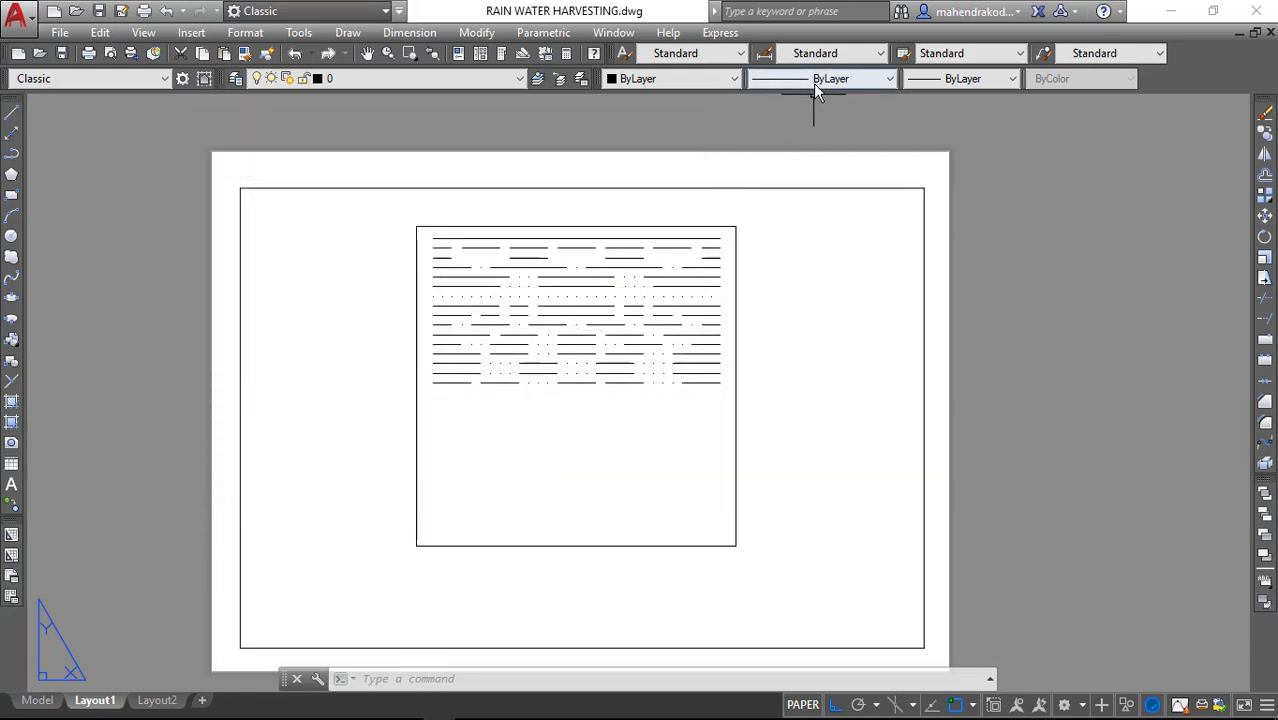
- Set the PSLTSCALE system variable to 1 for Layout1
{"action": "type", "text": "PS"}
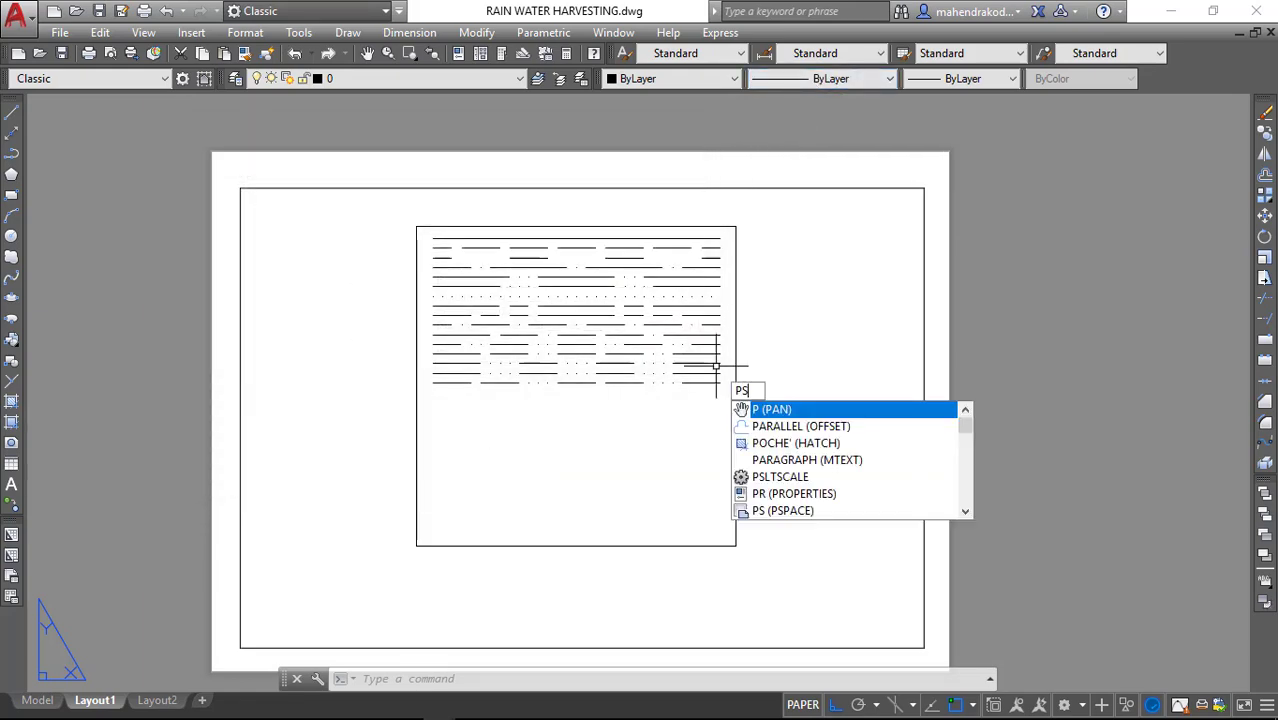
{"action": "type", "text": "LTSCALE"}
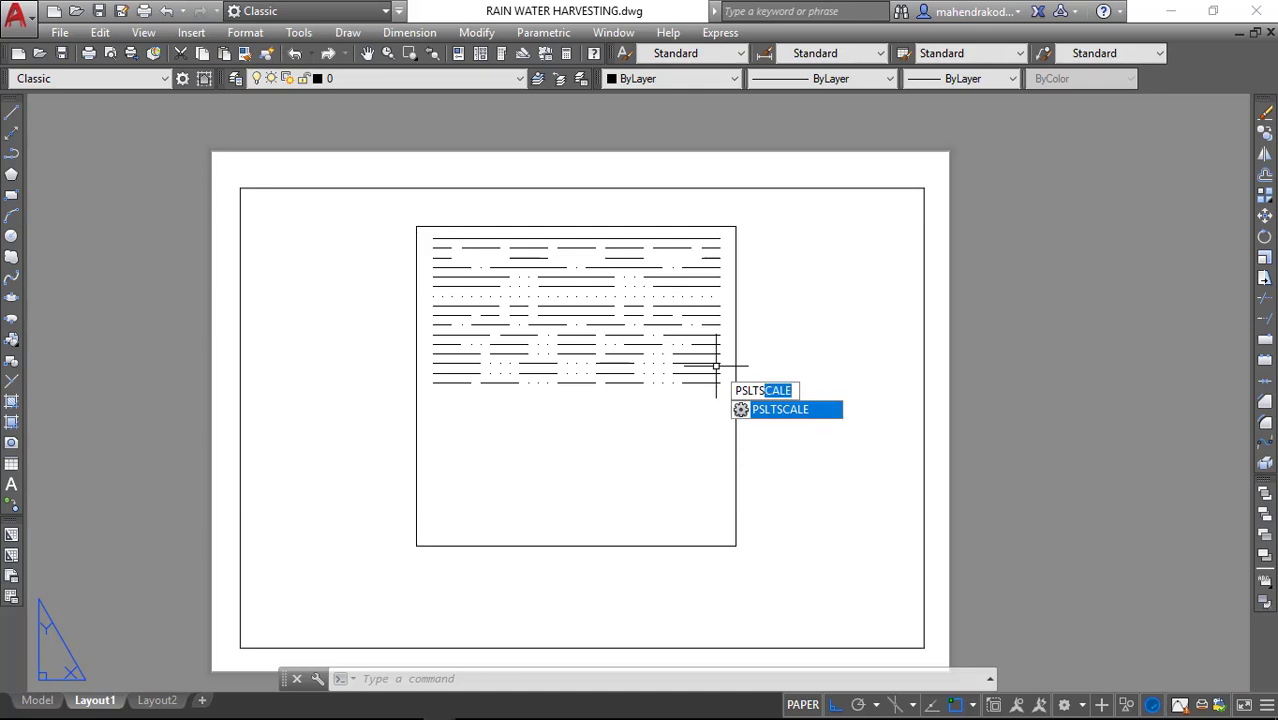
{"action": "key", "text": "Return"}
{"action": "type", "text": "1"}
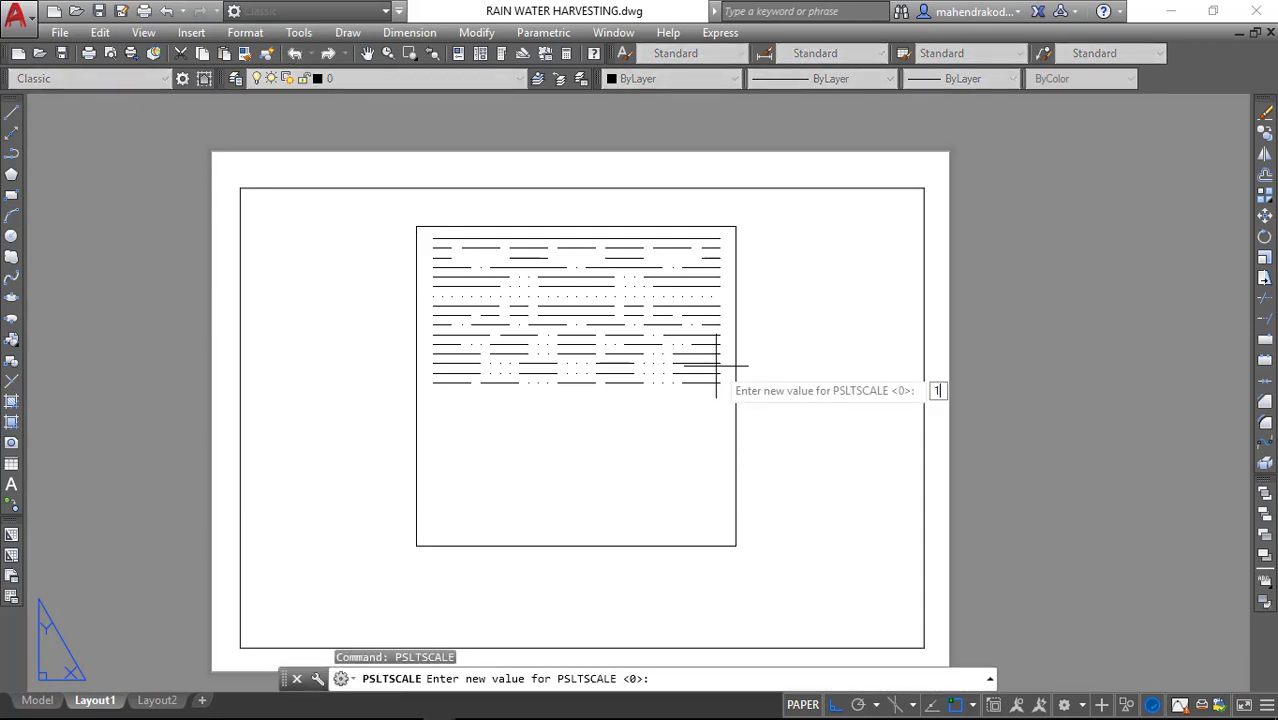
{"action": "key", "text": "Return"}
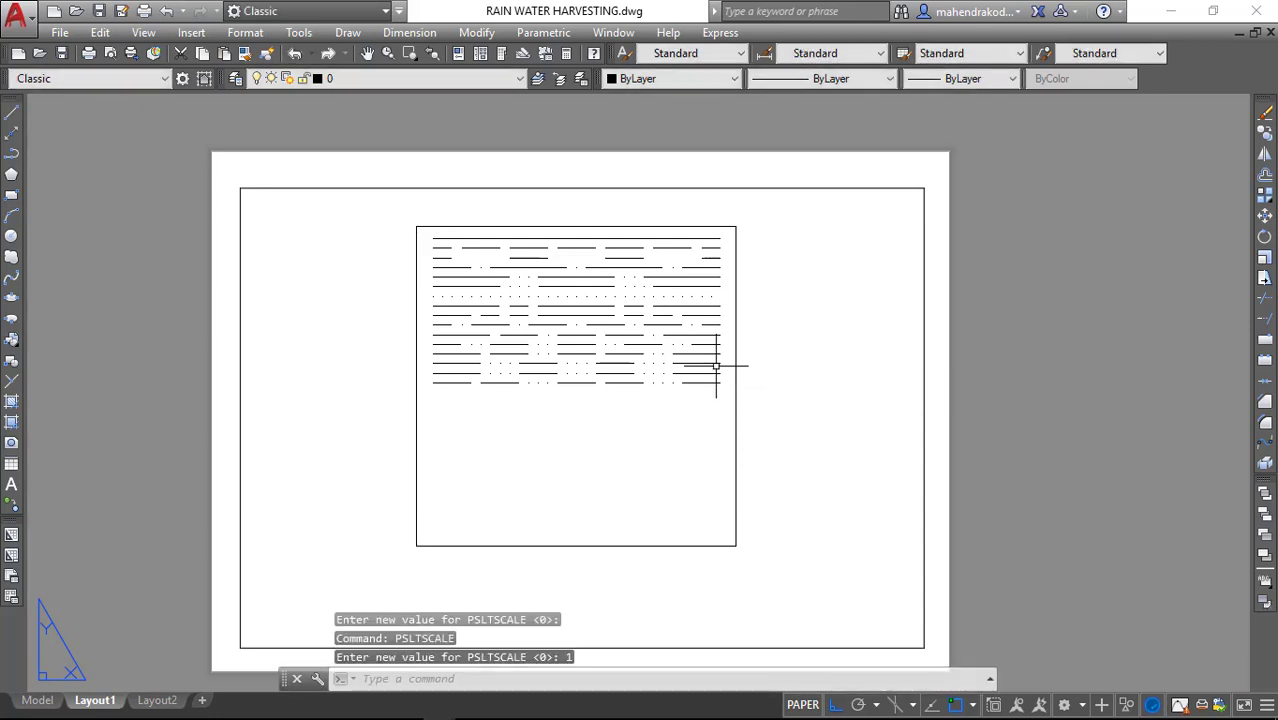
- Check the state of the "Use paper space units for scaling" option in the Linetype Manager, then close the dialog
{"action": "left_click", "coordinate": [790, 78]}
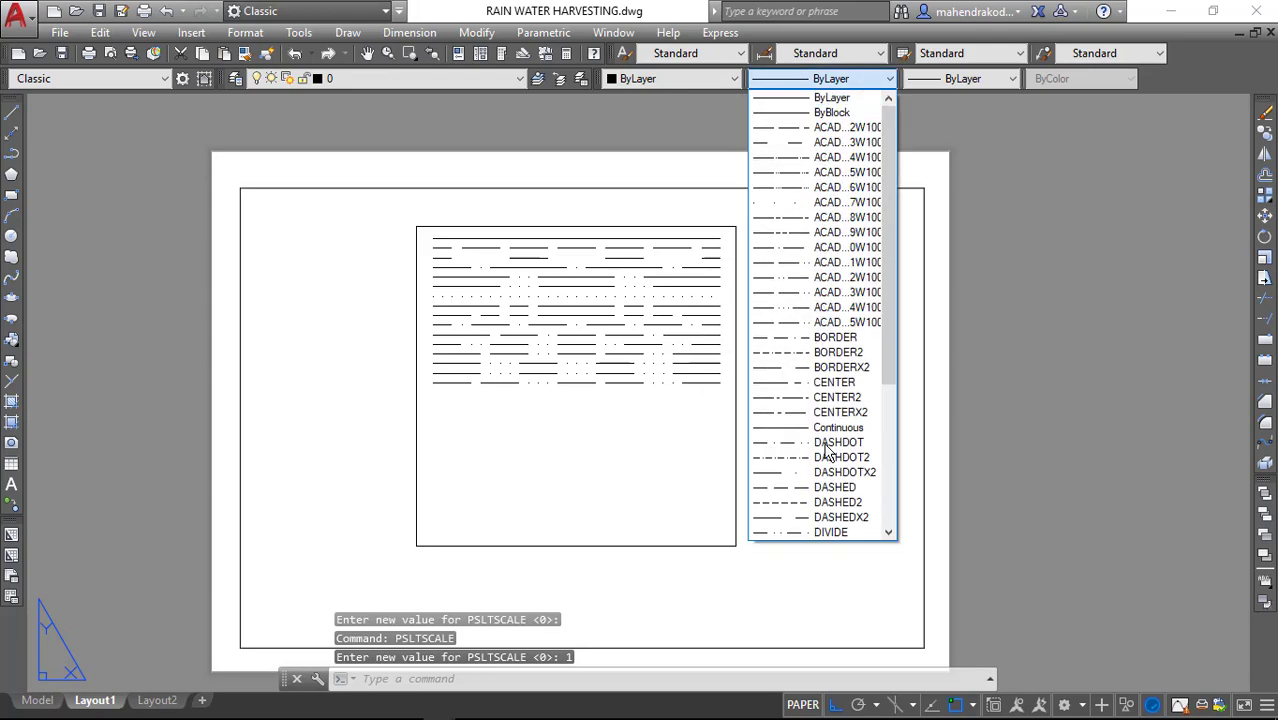
{"action": "scroll", "coordinate": [828, 515], "scroll_direction": "down", "scroll_amount": 5}
{"action": "left_click", "coordinate": [830, 531]}
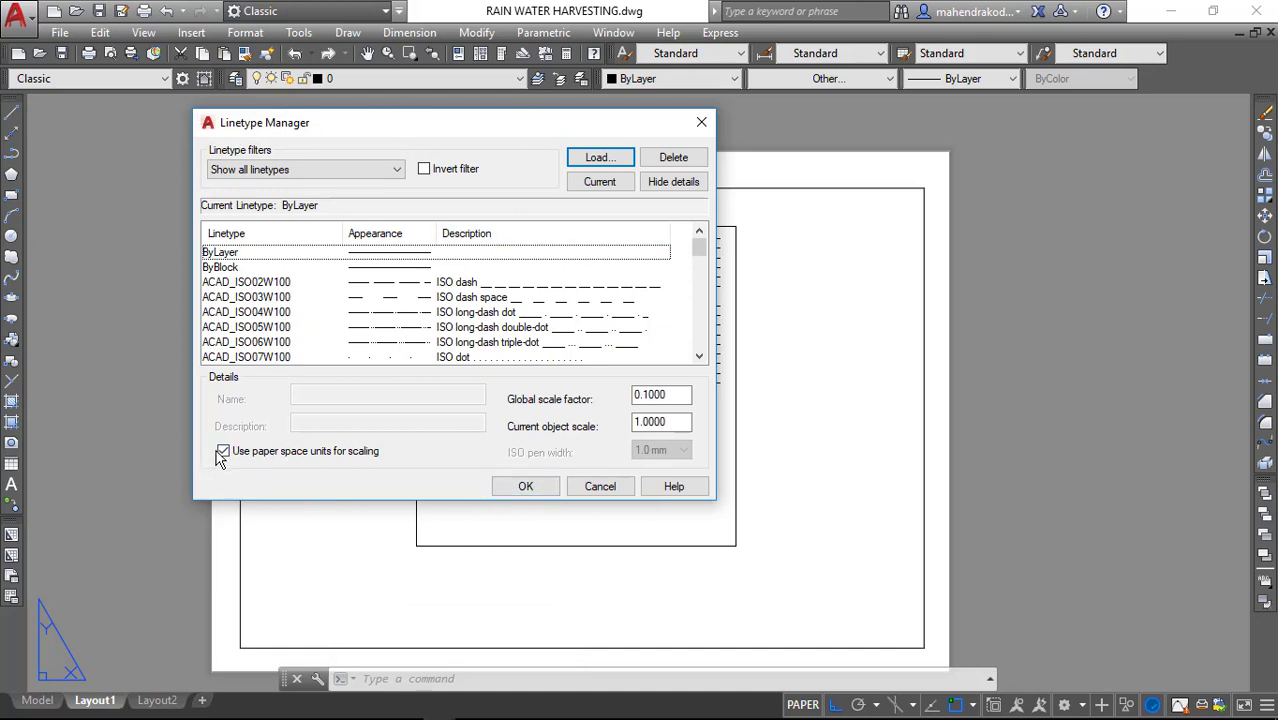
{"action": "left_click", "coordinate": [697, 122]}
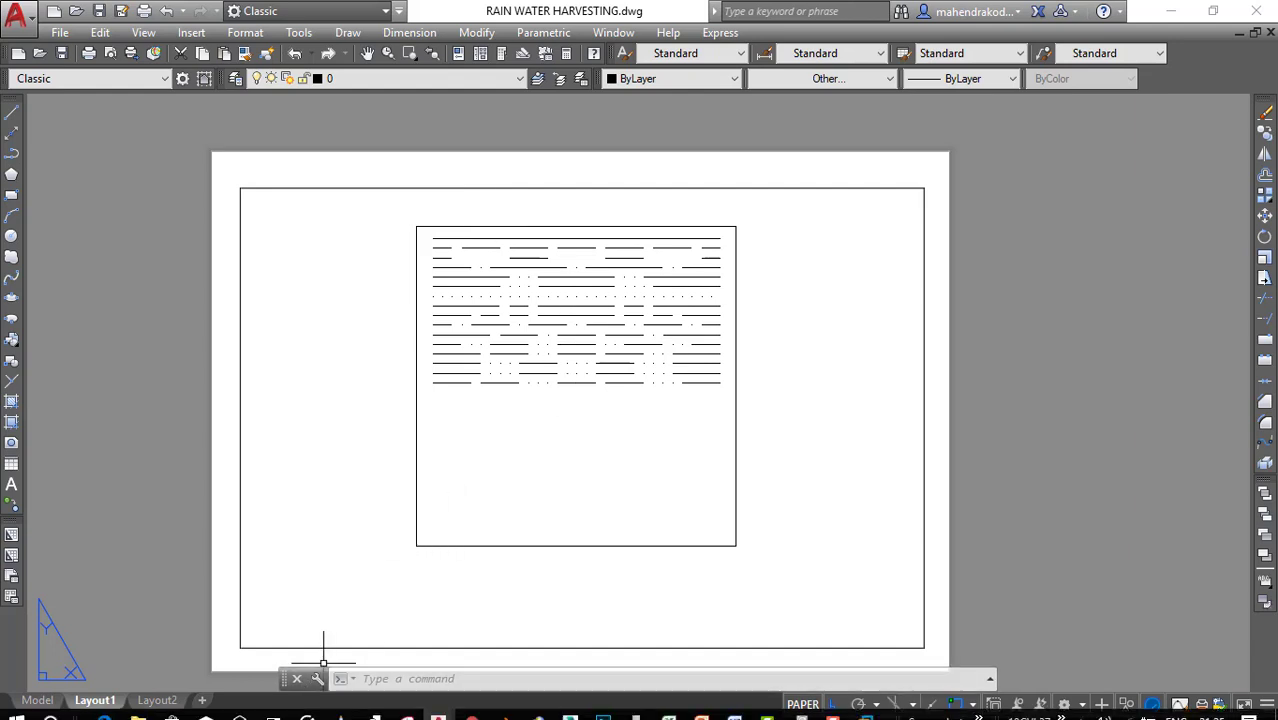
{"action": "left_click", "coordinate": [832, 708]}
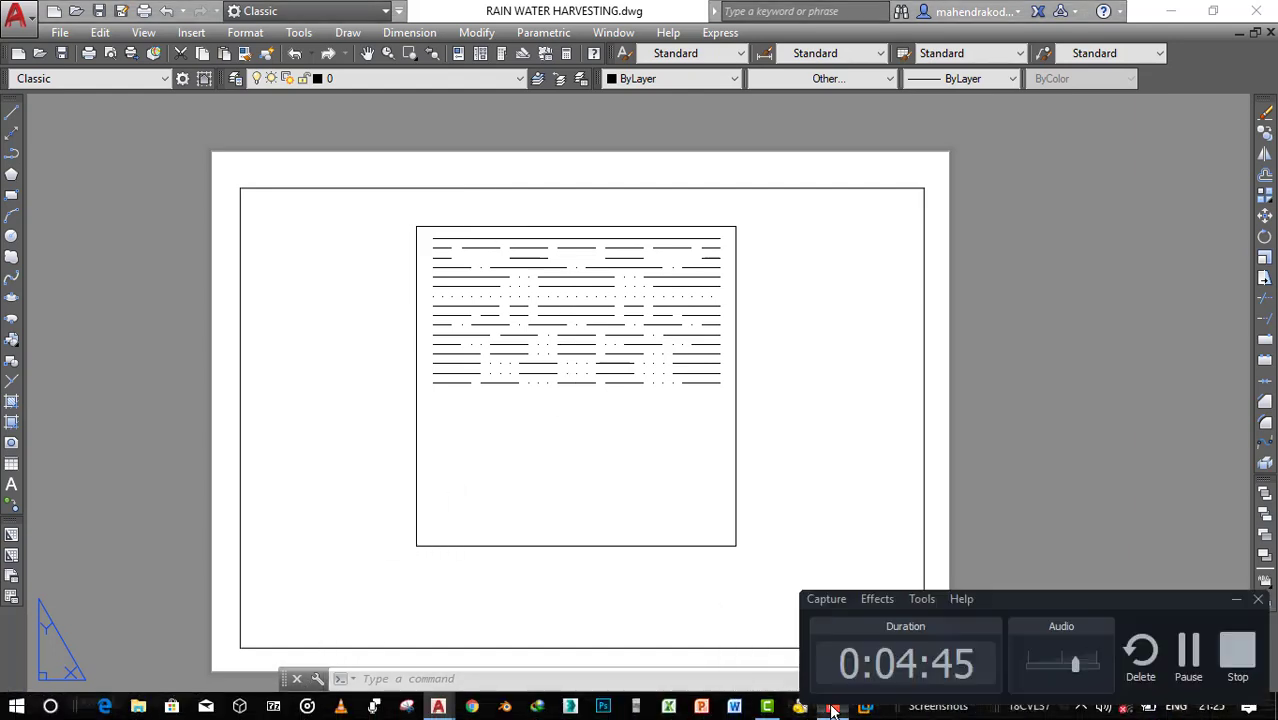
{"action": "left_click_drag", "start_coordinate": [1128, 592], "coordinate": [896, 422]}
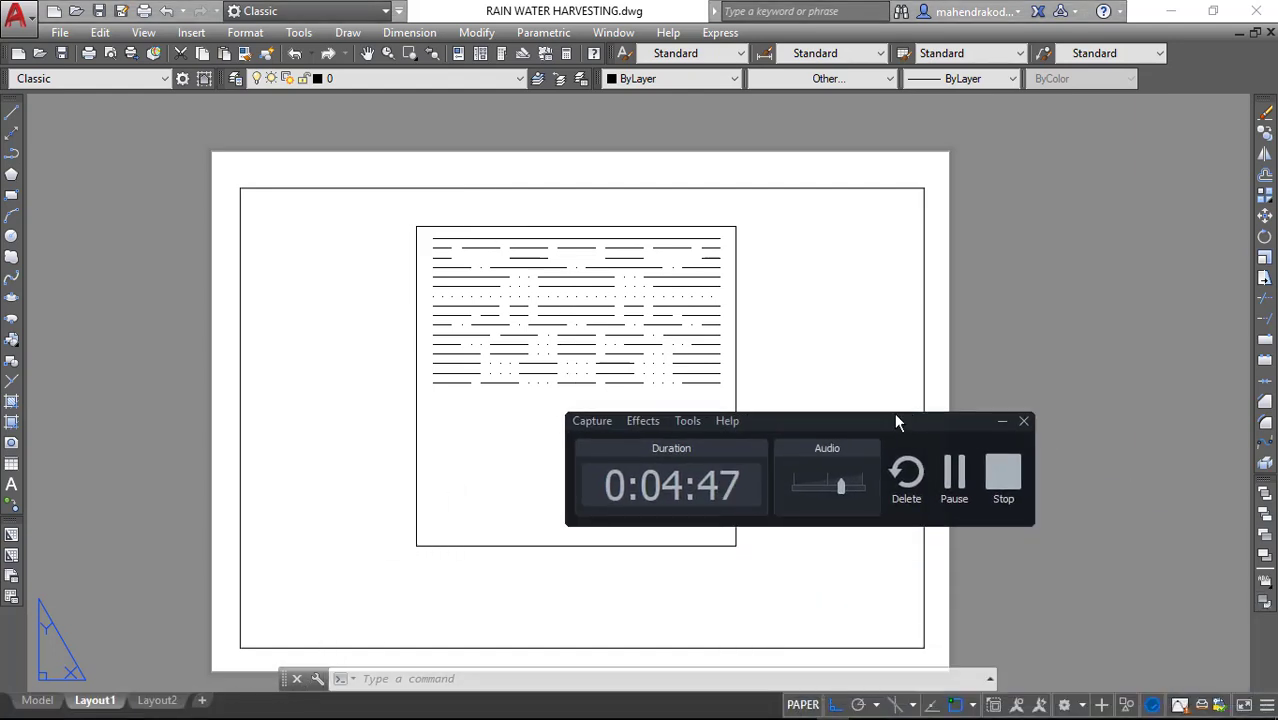